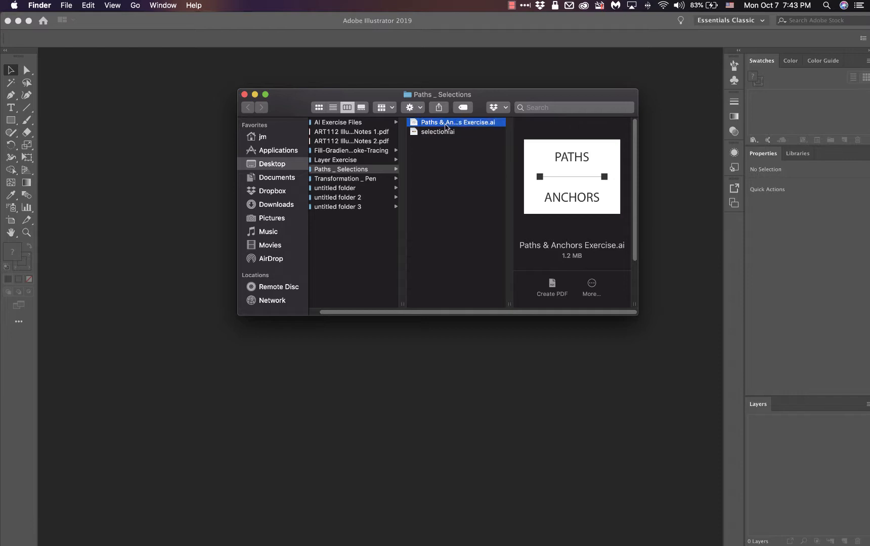
Open the Paths & Anchors Exercise.ai file and fit its artboard to the window
{"action": "double_click", "coordinate": [445, 126]}
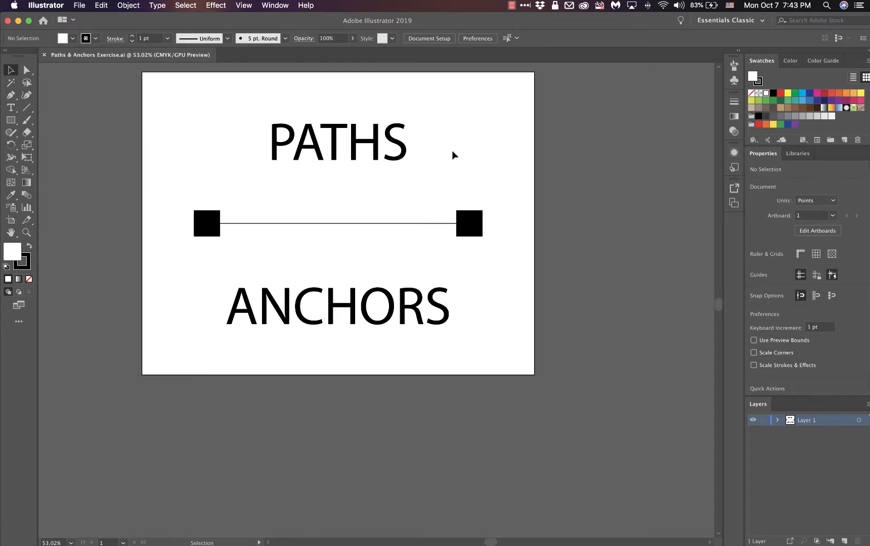
{"action": "key", "text": "super+0"}
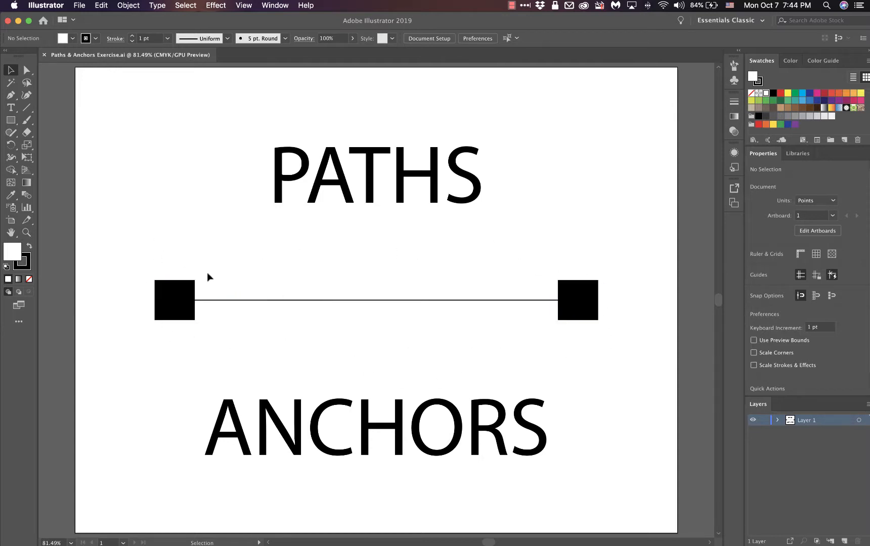
Try moving the grouped line and squares up toward the word PATHS as one object, and undo the move
{"action": "left_click", "coordinate": [342, 300]}
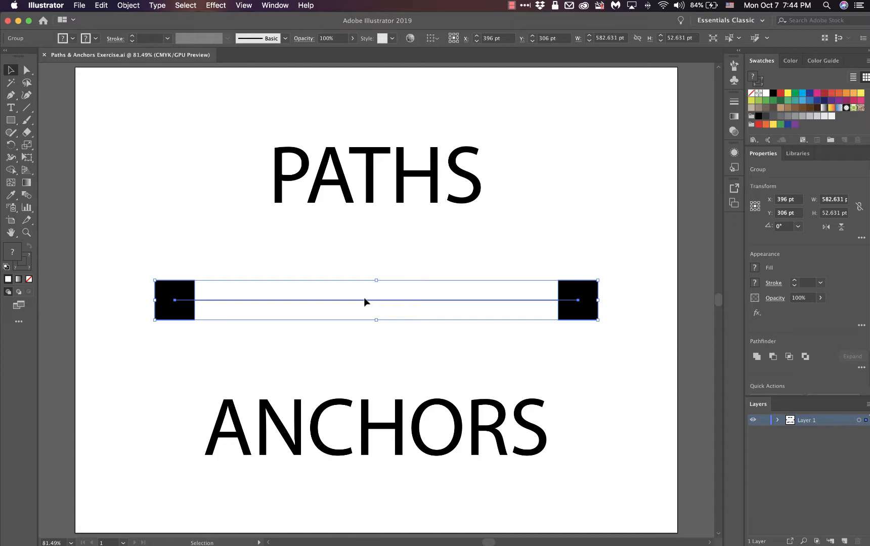
{"action": "left_click", "coordinate": [362, 272]}
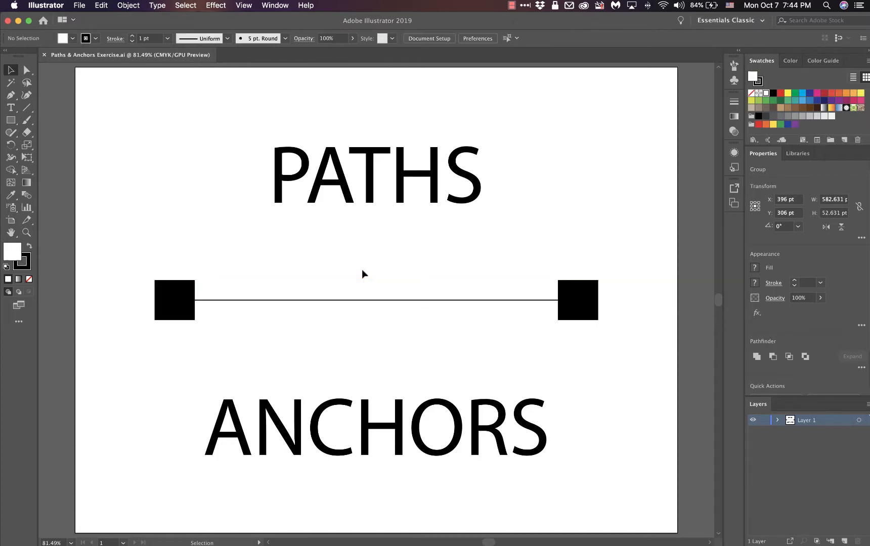
{"action": "left_click_drag", "start_coordinate": [349, 282], "coordinate": [377, 260]}
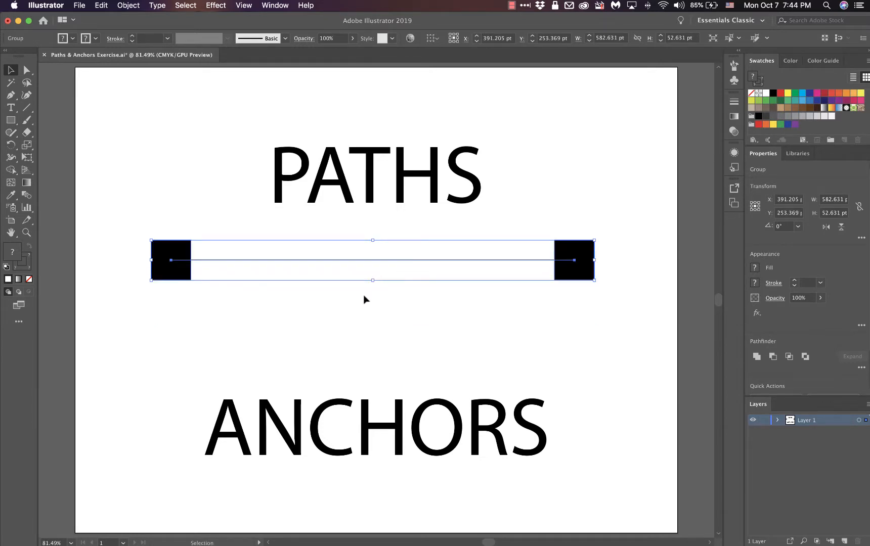
{"action": "key", "text": "super+z"}
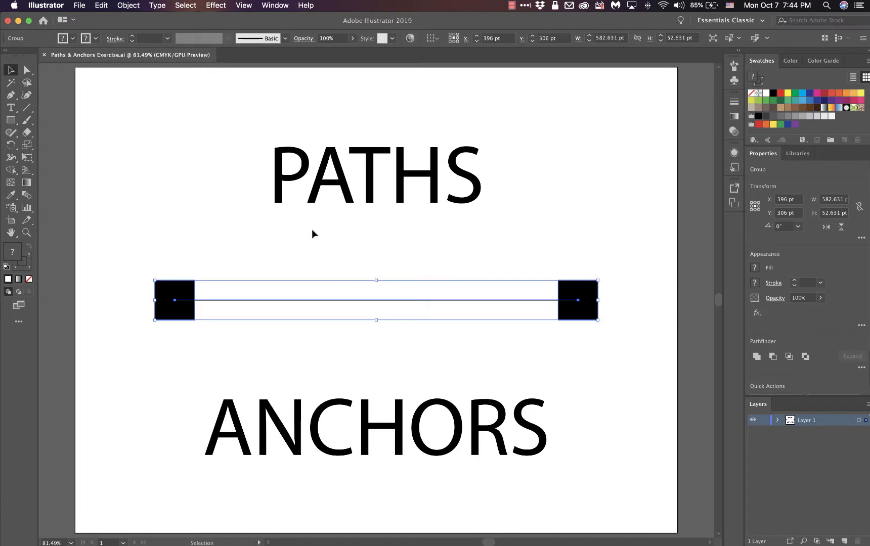
Try moving the line and the right square individually with the Direct Selection tool, and undo both moves
{"action": "left_click", "coordinate": [28, 71]}
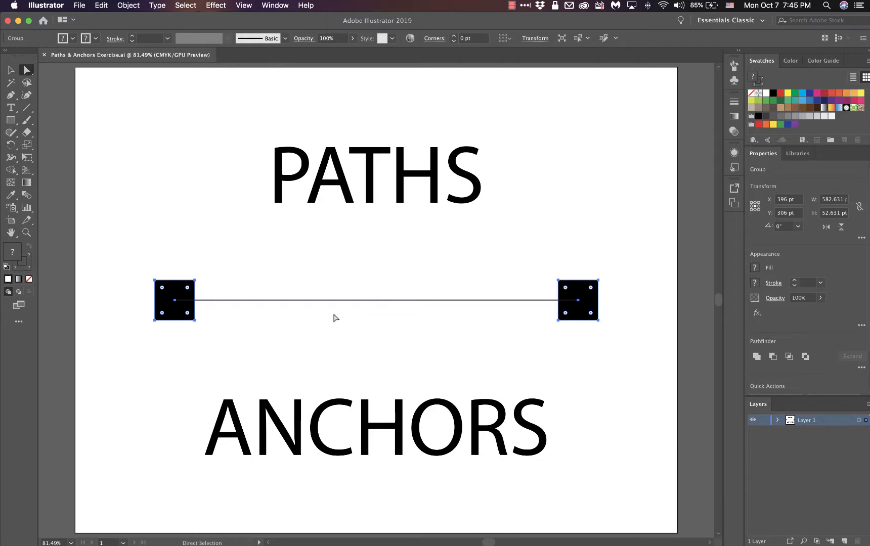
{"action": "left_click_drag", "start_coordinate": [336, 265], "coordinate": [395, 324]}
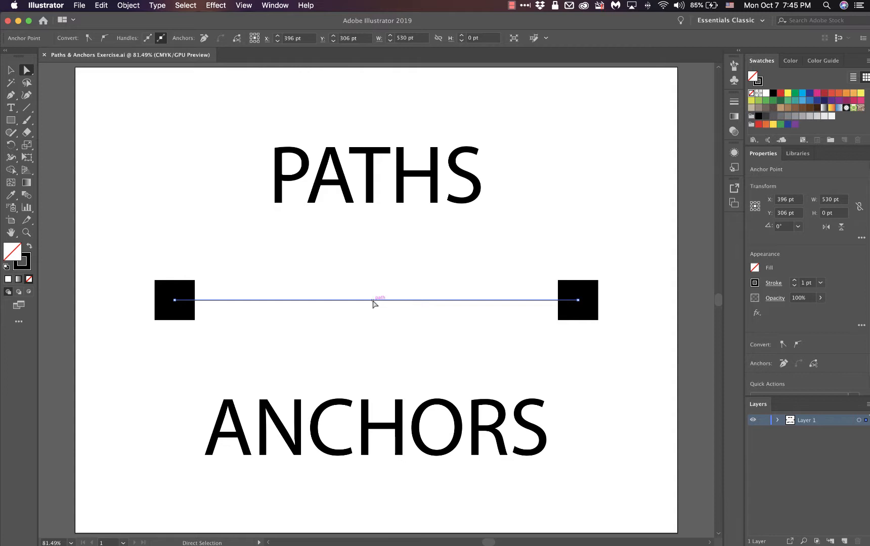
{"action": "left_click_drag", "start_coordinate": [374, 302], "coordinate": [376, 247]}
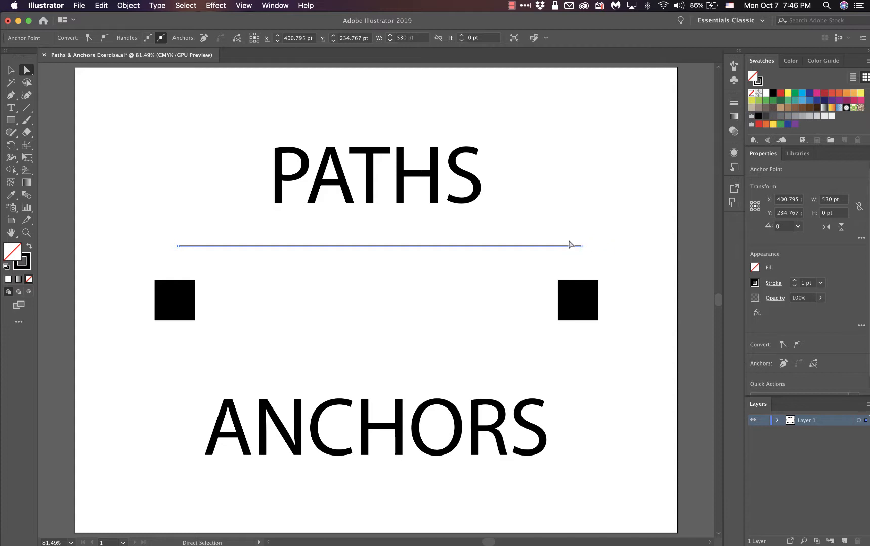
{"action": "left_click", "coordinate": [574, 306]}
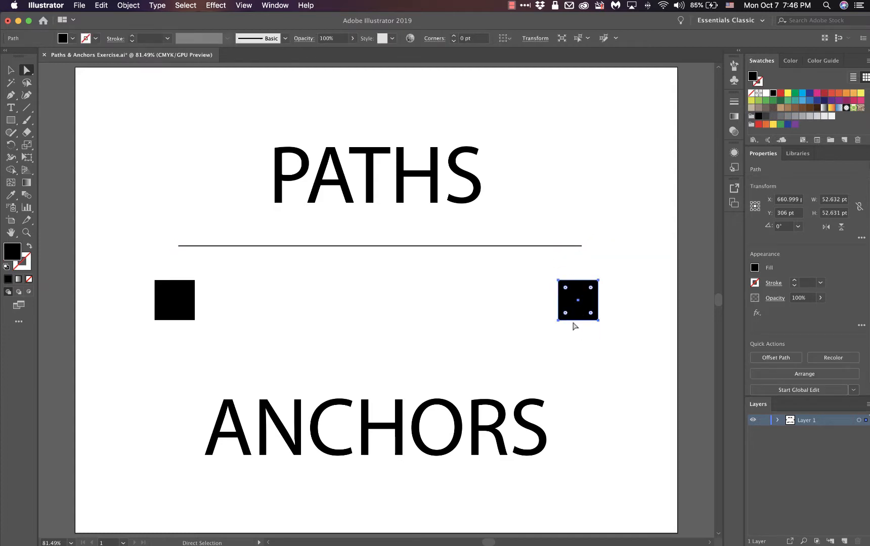
{"action": "mouse_move", "coordinate": [575, 312]}
{"action": "left_mouse_down"}
{"action": "mouse_move", "coordinate": [579, 360]}
{"action": "mouse_move", "coordinate": [576, 306]}
{"action": "left_mouse_up"}
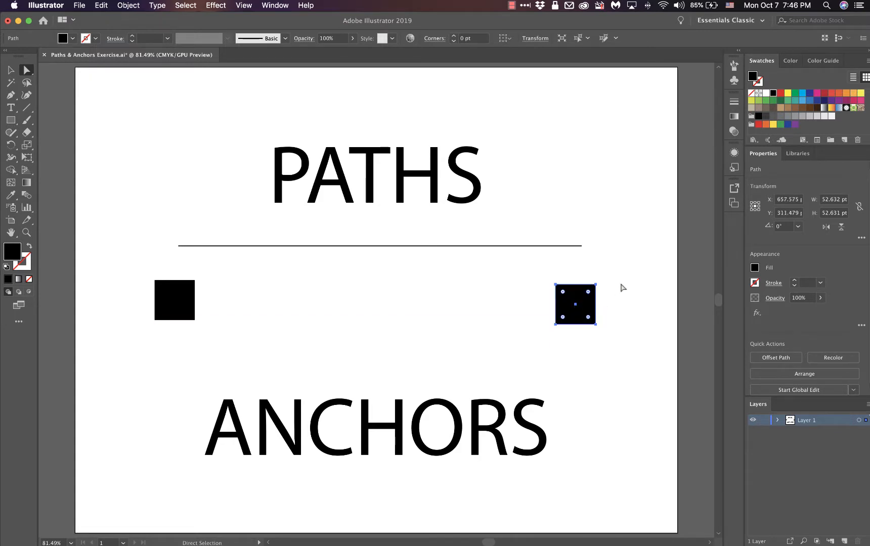
{"action": "key", "text": "super+z"}
{"action": "key", "text": "super+z"}
{"action": "key", "text": "super+z"}
{"action": "key", "text": "super+z"}
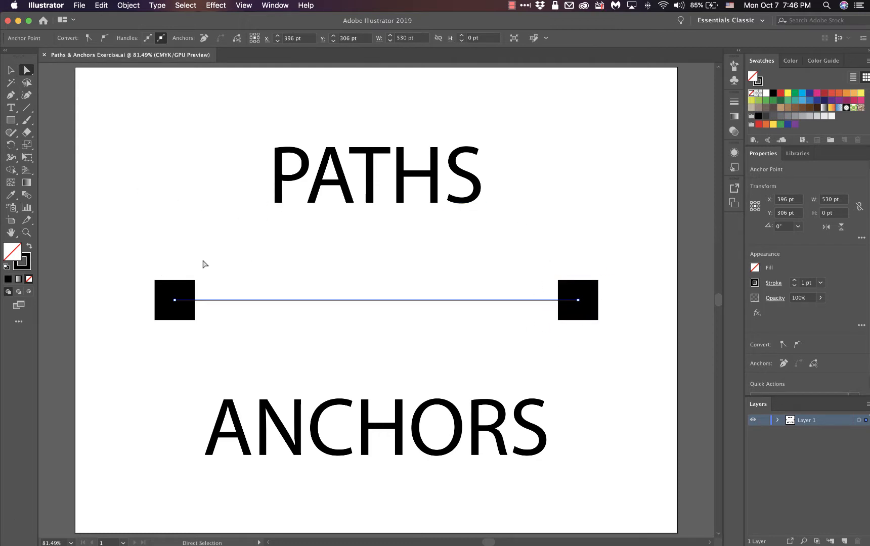
Raise the left square together with the line's left anchor, and pull that anchor back down alone to about X 110 pt, Y 290 pt
{"action": "left_click_drag", "start_coordinate": [127, 251], "coordinate": [217, 352]}
{"action": "left_click_drag", "start_coordinate": [123, 231], "coordinate": [239, 342]}
{"action": "left_click_drag", "start_coordinate": [128, 234], "coordinate": [221, 349]}
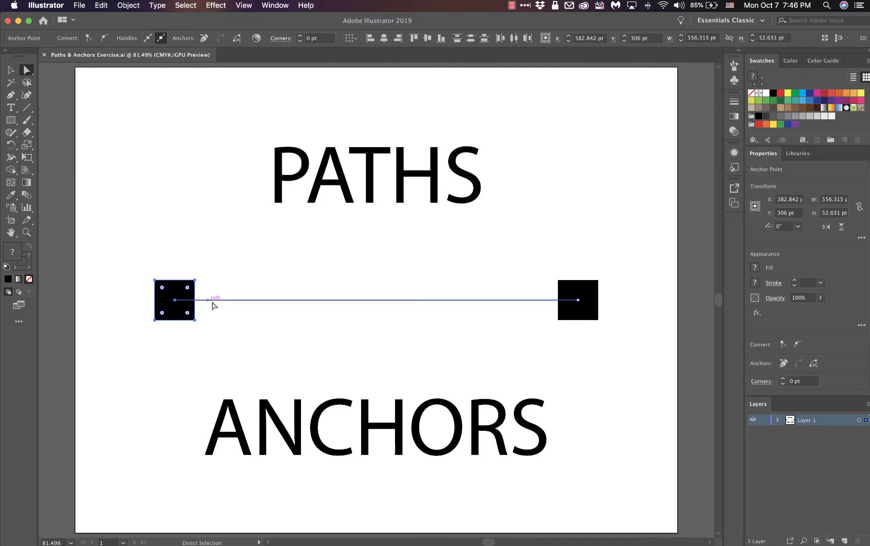
{"action": "left_click_drag", "start_coordinate": [244, 300], "coordinate": [241, 220]}
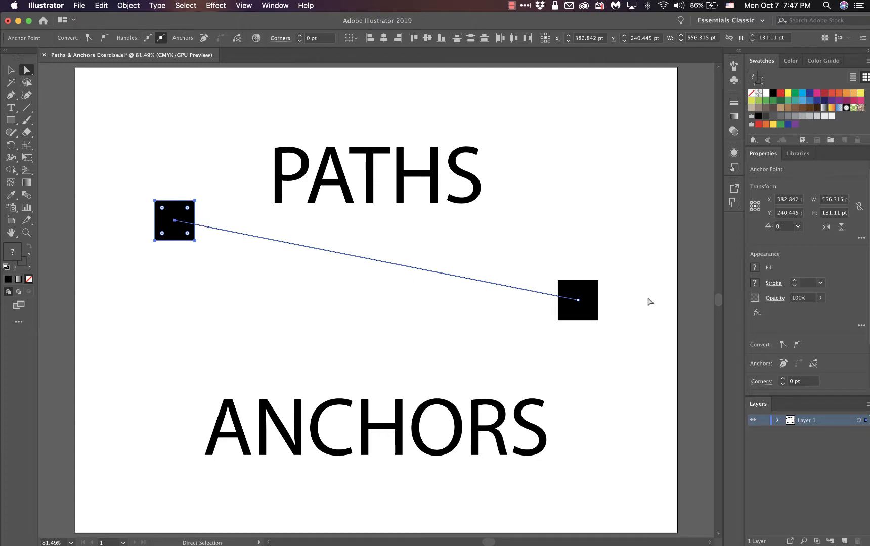
{"action": "left_click_drag", "start_coordinate": [174, 222], "coordinate": [158, 287]}
Try stretching the left square diagonally by its lower-right corner anchor, and undo the distortion
{"action": "left_click", "coordinate": [183, 224]}
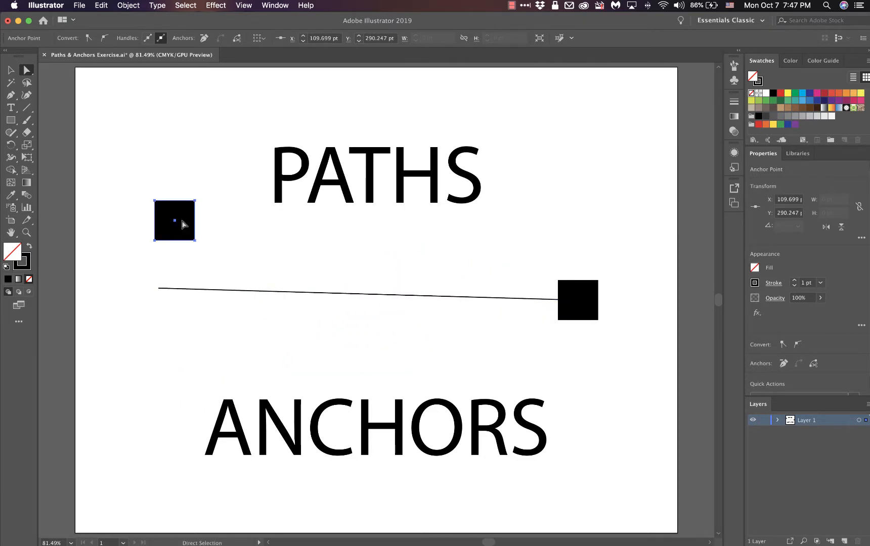
{"action": "left_click", "coordinate": [195, 241]}
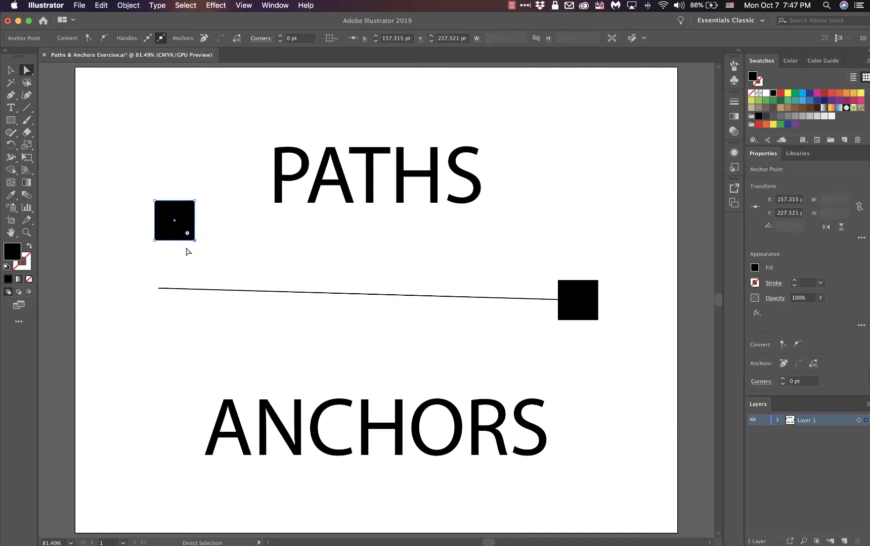
{"action": "left_click_drag", "start_coordinate": [194, 240], "coordinate": [247, 279]}
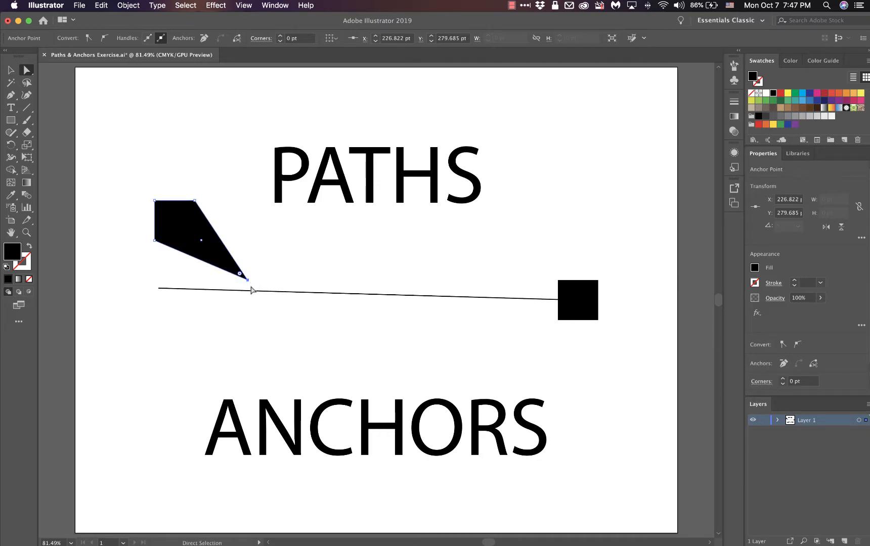
{"action": "key", "text": "super+z"}
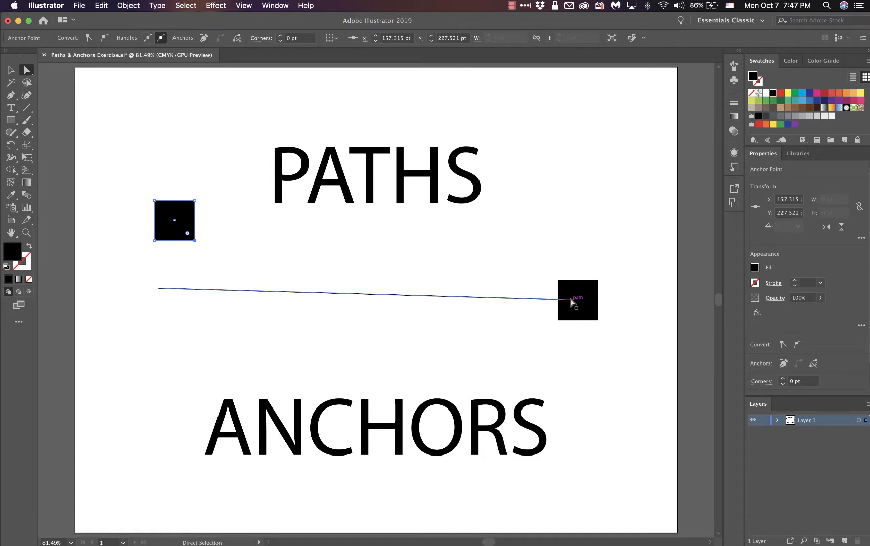
Examine the left square's corner anchor points and centre point at 600% magnification
{"action": "key", "text": "v"}
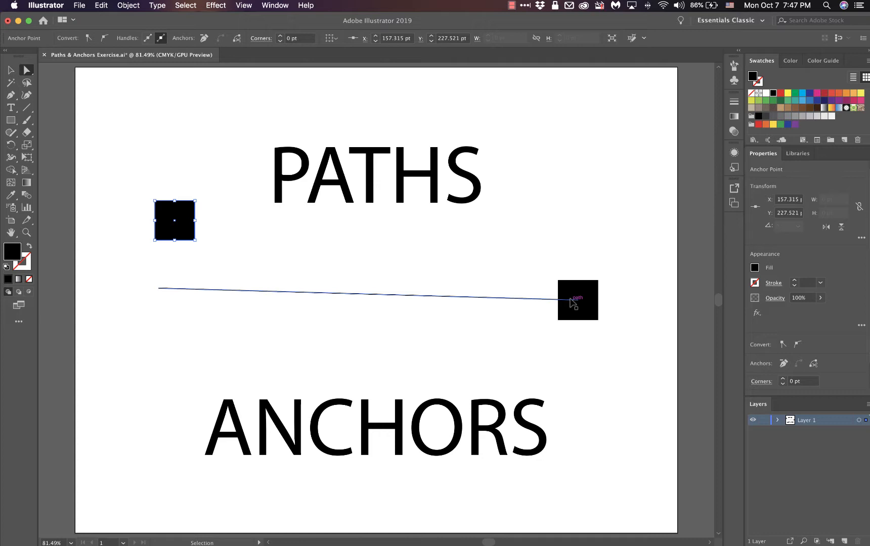
{"action": "key", "text": "super+plus"}
{"action": "key", "text": "super+plus"}
{"action": "key", "text": "super+plus"}
{"action": "key", "text": "super+plus"}
{"action": "key", "text": "super+plus"}
{"action": "key", "text": "super+plus"}
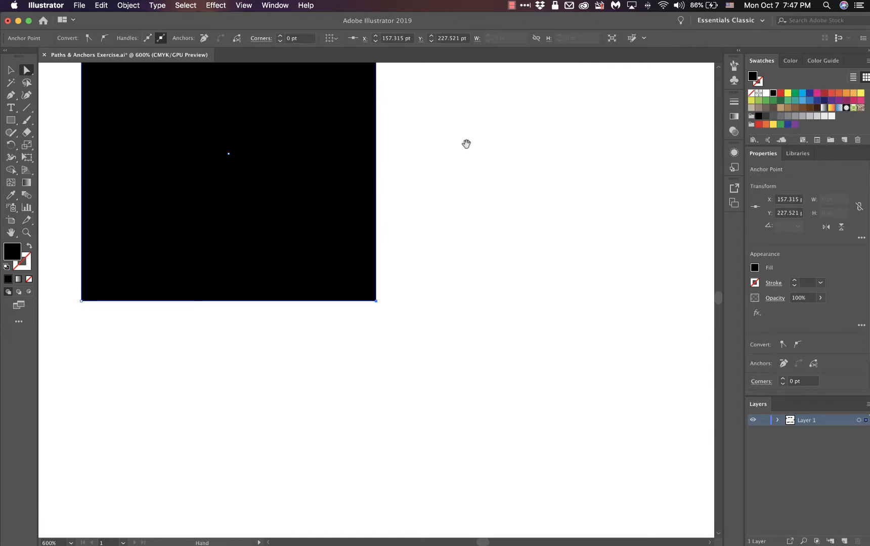
{"action": "scroll", "coordinate": [501, 192], "scroll_direction": "up", "scroll_amount": 5}
{"action": "scroll", "coordinate": [501, 193], "scroll_direction": "left", "scroll_amount": 3}
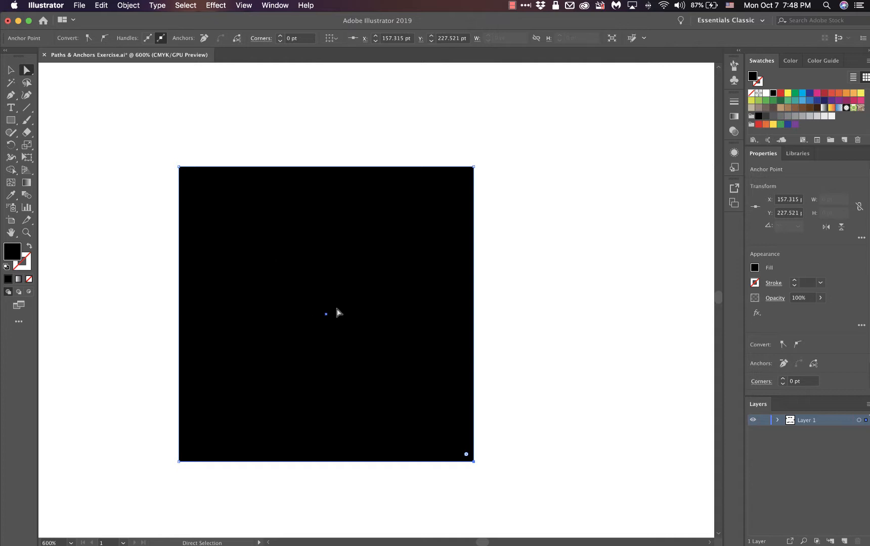
{"action": "left_click", "coordinate": [178, 167]}
{"action": "scroll", "coordinate": [509, 295], "scroll_direction": "down", "scroll_amount": 5}
{"action": "scroll", "coordinate": [508, 295], "scroll_direction": "right", "scroll_amount": 8}
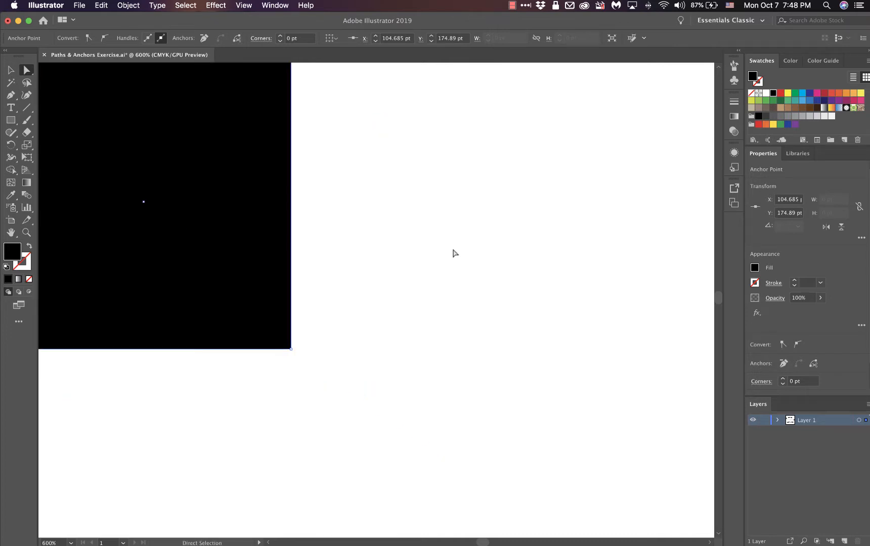
Deselect the square and move the entire sloping line straight up to about Y 258 pt
{"action": "key", "text": "super"}
{"action": "key", "text": "super+minus"}
{"action": "key", "text": "super+minus"}
{"action": "key", "text": "super+minus"}
{"action": "key", "text": "super+minus"}
{"action": "key", "text": "super+minus"}
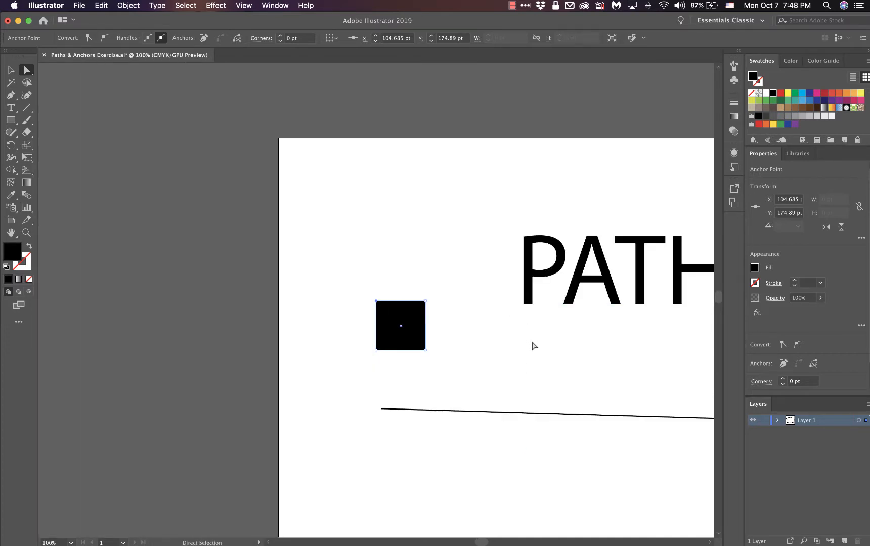
{"action": "left_click_drag", "start_coordinate": [532, 345], "coordinate": [418, 251]}
{"action": "left_click", "coordinate": [533, 355]}
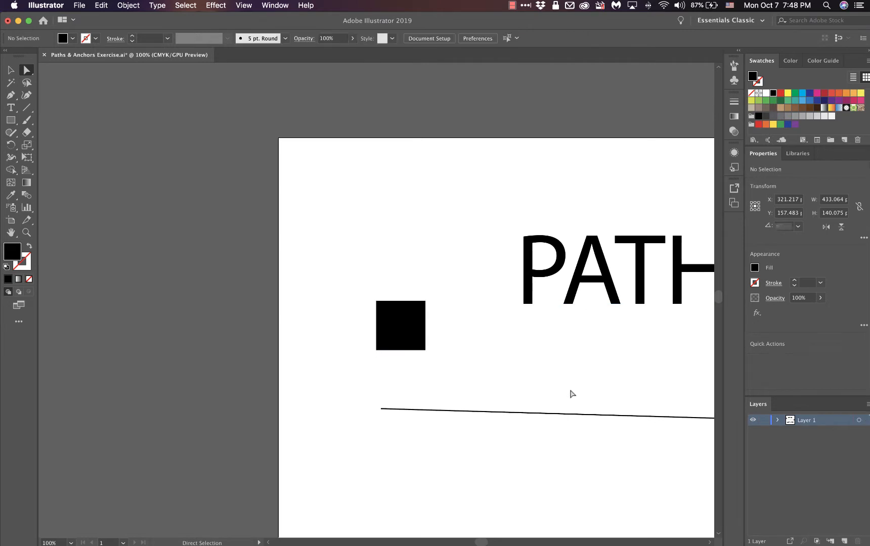
{"action": "key", "text": "space"}
{"action": "left_click_drag", "start_coordinate": [563, 374], "coordinate": [307, 247]}
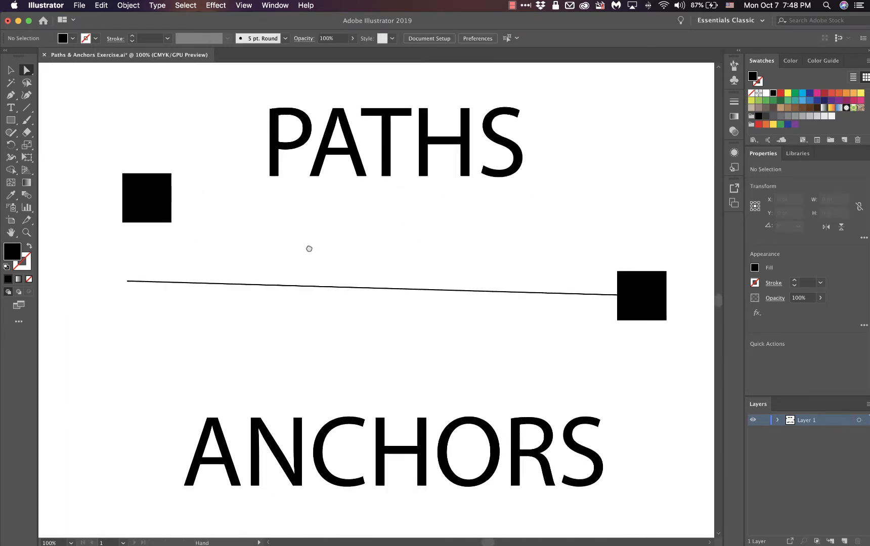
{"action": "left_click", "coordinate": [355, 287]}
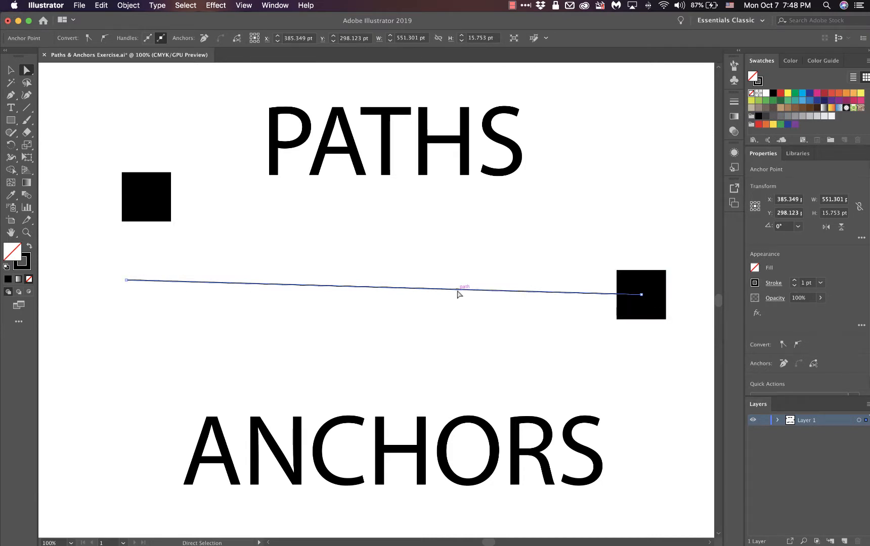
{"action": "left_click_drag", "start_coordinate": [457, 292], "coordinate": [460, 255]}
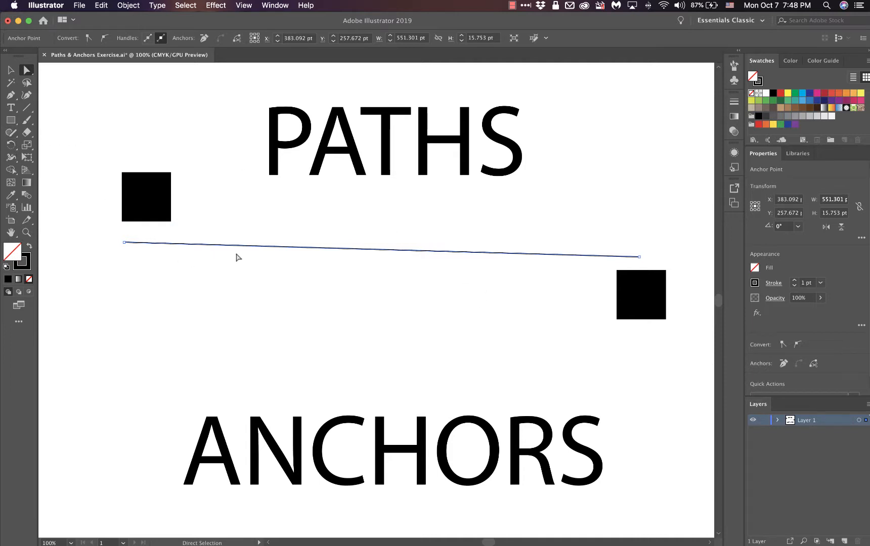
Reposition the line's end anchors individually, one at about X 257 pt, Y 239 pt and the other at about X 483 pt, Y 268 pt
{"action": "left_click_drag", "start_coordinate": [127, 243], "coordinate": [398, 303]}
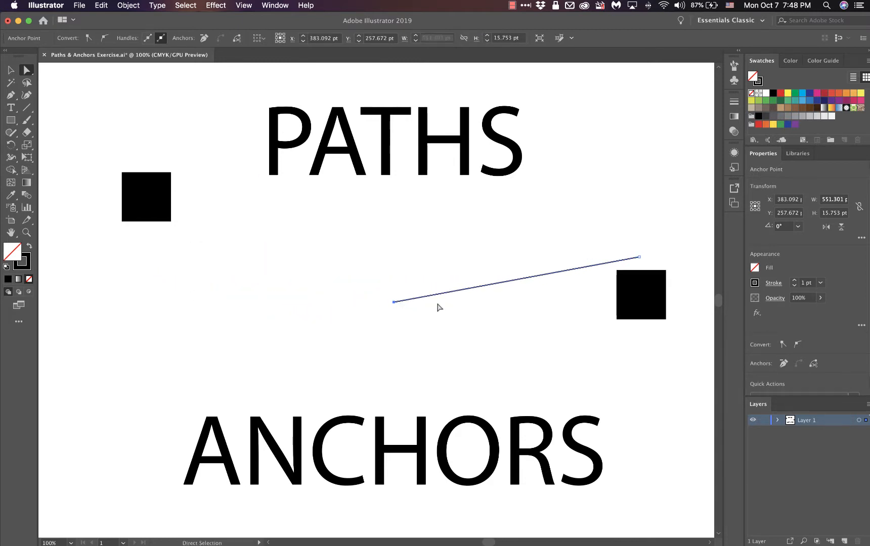
{"action": "left_click_drag", "start_coordinate": [639, 257], "coordinate": [264, 233]}
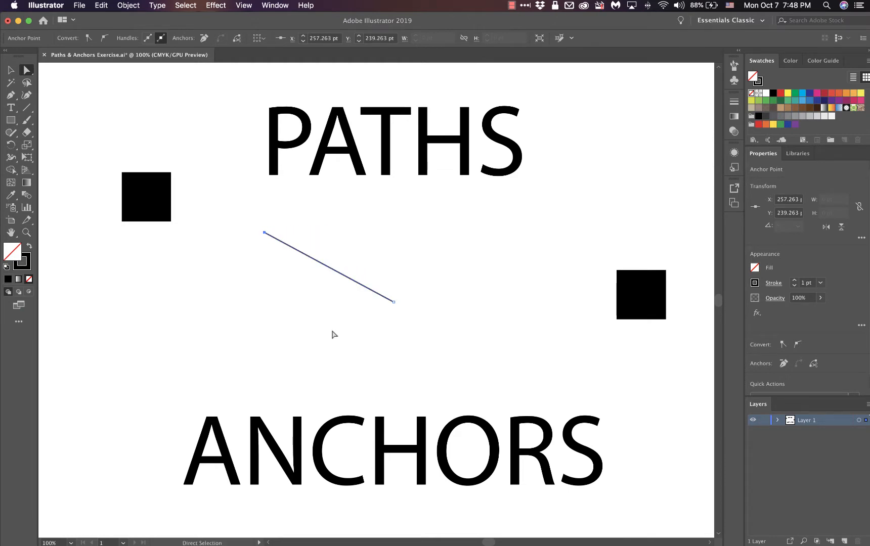
{"action": "left_click_drag", "start_coordinate": [394, 301], "coordinate": [475, 258]}
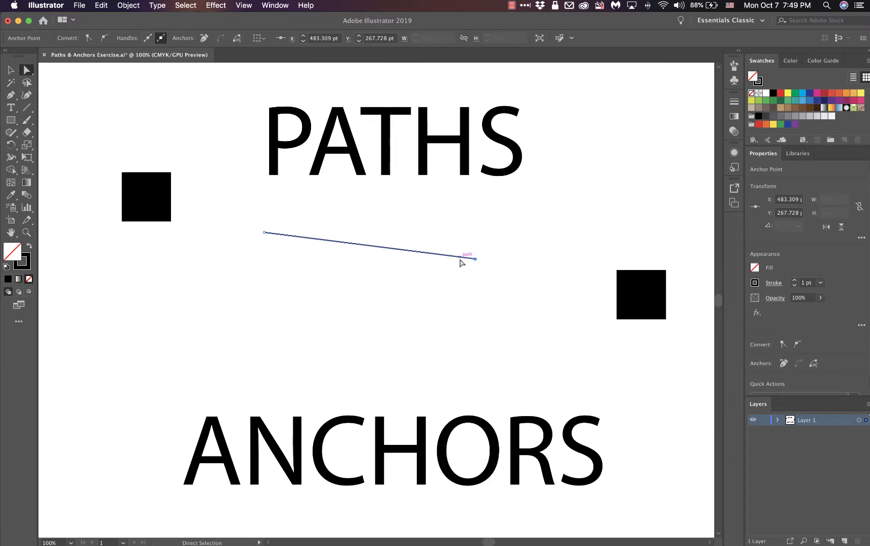
Convert the line's right end anchor to a smooth point and tilt its direction handles so the upper one leans right
{"action": "left_click", "coordinate": [107, 41]}
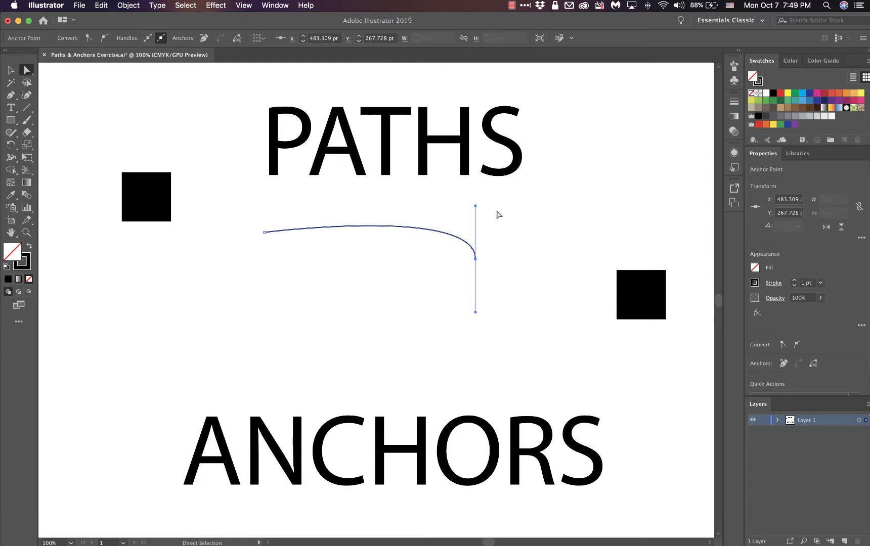
{"action": "mouse_move", "coordinate": [476, 206]}
{"action": "left_mouse_down"}
{"action": "mouse_move", "coordinate": [562, 238]}
{"action": "mouse_move", "coordinate": [468, 208]}
{"action": "left_mouse_up"}
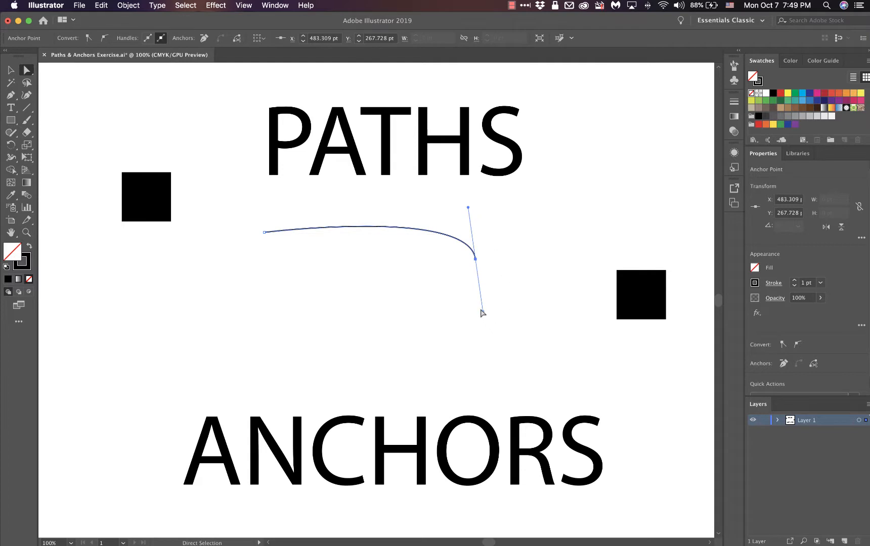
{"action": "left_click", "coordinate": [513, 292]}
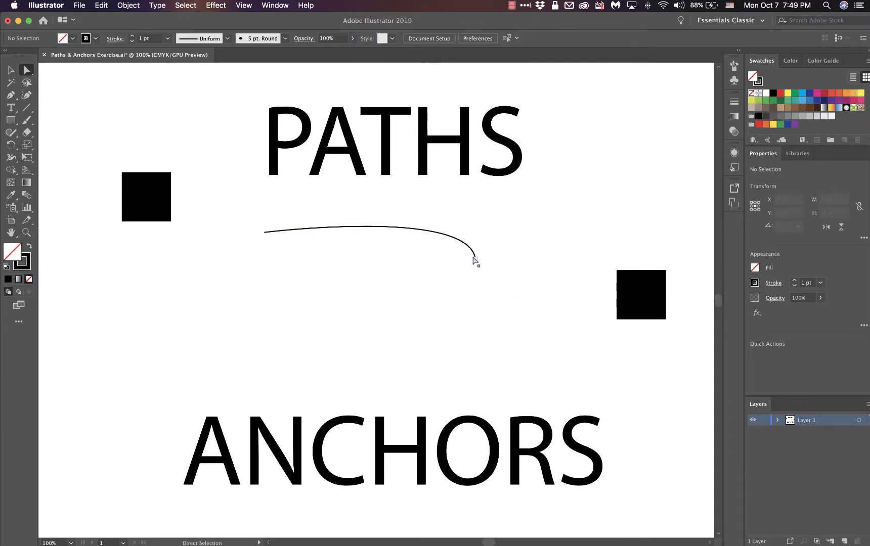
{"action": "left_click", "coordinate": [474, 258]}
{"action": "left_click_drag", "start_coordinate": [482, 311], "coordinate": [460, 313]}
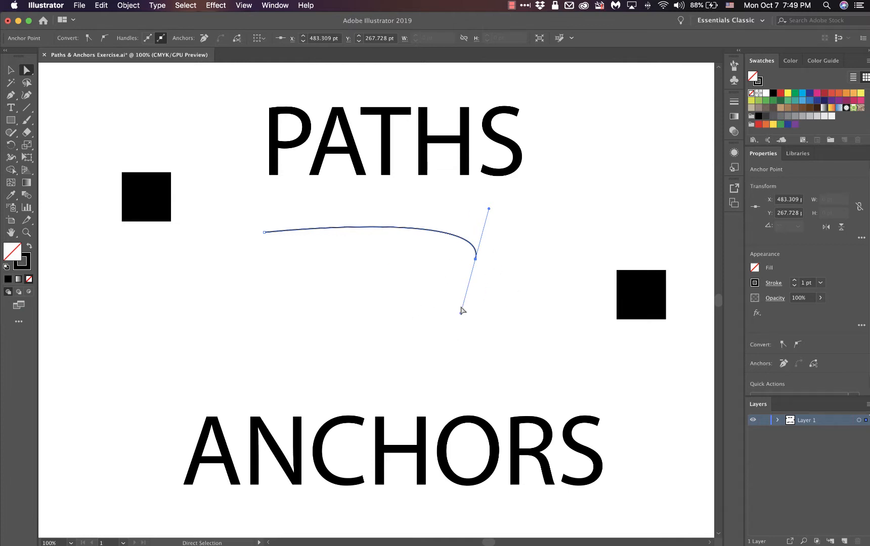
{"action": "mouse_move", "coordinate": [461, 314]}
{"action": "left_mouse_down"}
{"action": "mouse_move", "coordinate": [499, 313]}
{"action": "mouse_move", "coordinate": [459, 308]}
{"action": "left_mouse_up"}
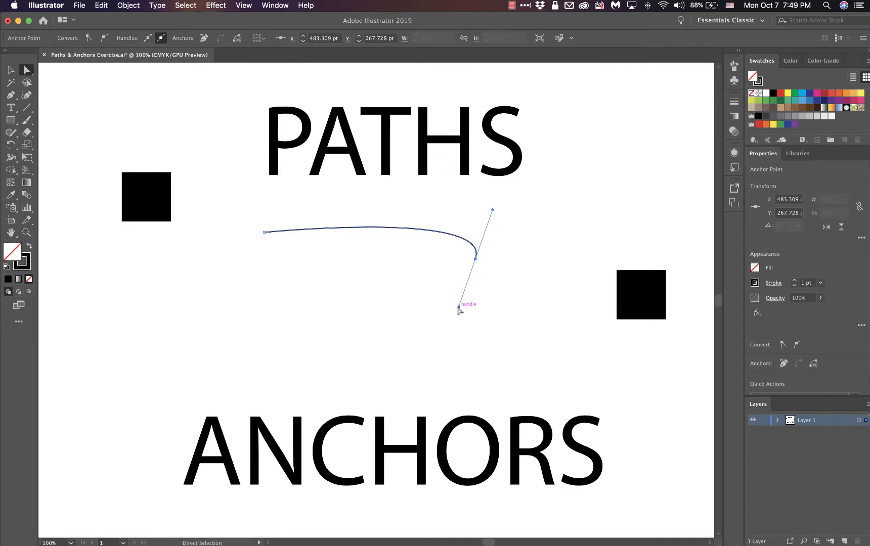
Swing the right end anchor's lower direction handle independently up to the right, and shift the anchor to about X 489 pt, Y 263 pt
{"action": "left_click_drag", "start_coordinate": [460, 309], "coordinate": [460, 309]}
{"action": "left_click_drag", "start_coordinate": [528, 279], "coordinate": [539, 232]}
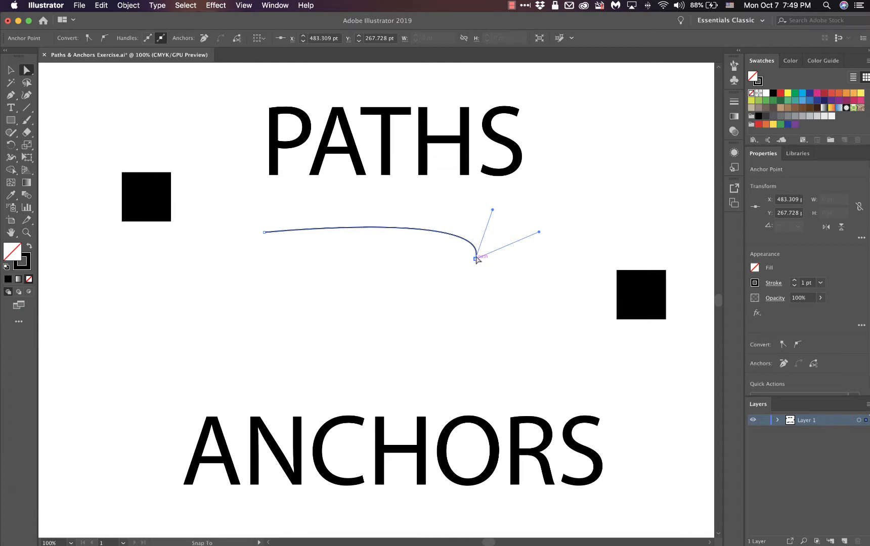
{"action": "left_click_drag", "start_coordinate": [476, 257], "coordinate": [481, 254]}
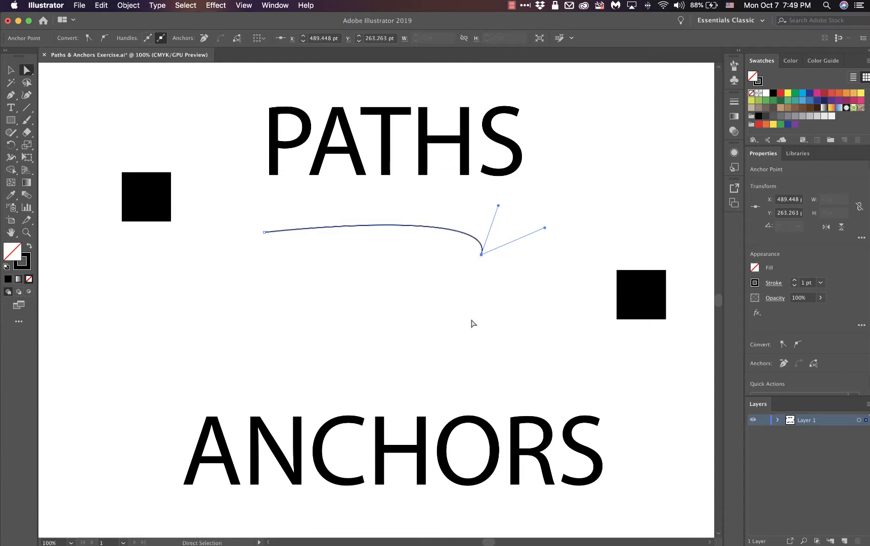
{"action": "mouse_move", "coordinate": [544, 227]}
{"action": "left_mouse_down"}
{"action": "mouse_move", "coordinate": [551, 227]}
{"action": "mouse_move", "coordinate": [540, 233]}
{"action": "mouse_move", "coordinate": [516, 317]}
{"action": "mouse_move", "coordinate": [545, 249]}
{"action": "mouse_move", "coordinate": [531, 299]}
{"action": "mouse_move", "coordinate": [557, 225]}
{"action": "left_mouse_up"}
Convert the line's right end anchor to smooth, convert it back to a corner, and move it to about X 607 pt, Y 295 pt
{"action": "left_click", "coordinate": [103, 38]}
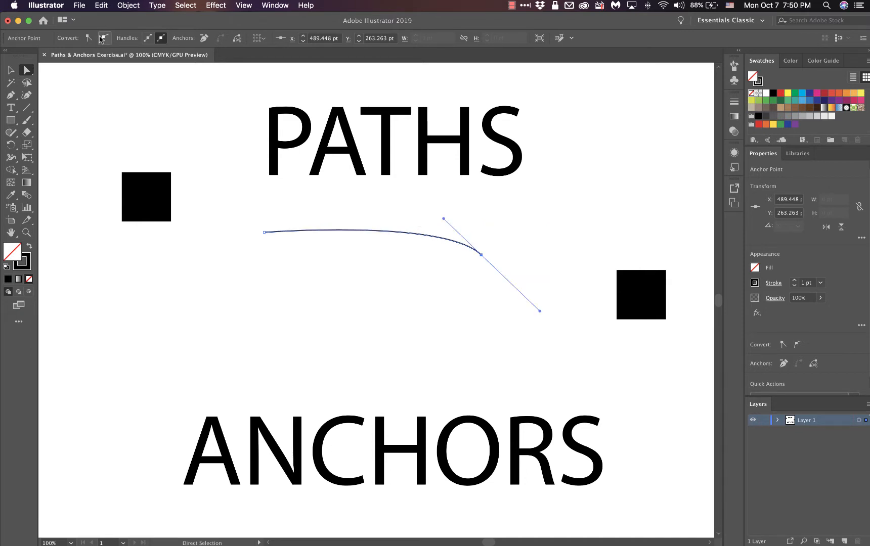
{"action": "left_click", "coordinate": [90, 39]}
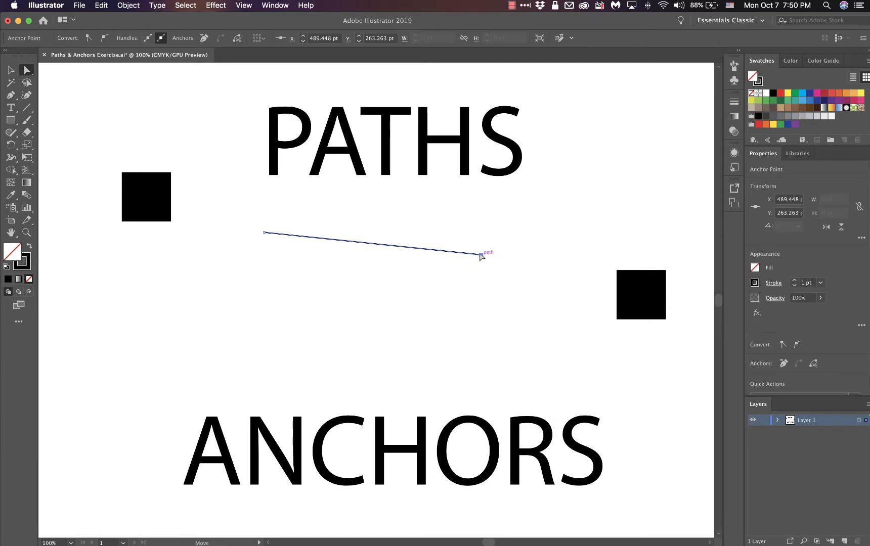
{"action": "left_click_drag", "start_coordinate": [480, 254], "coordinate": [590, 287]}
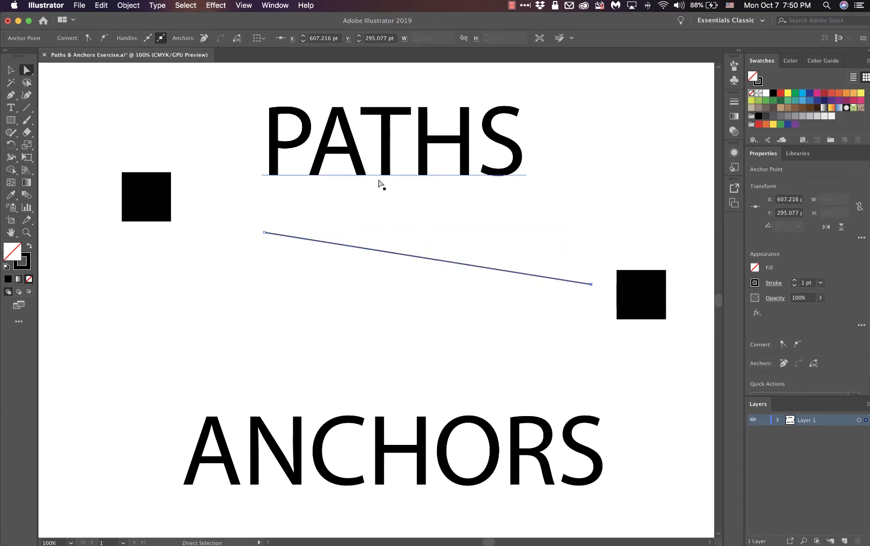
Move the PATHS text with the Selection tool to about X 419 pt, Y 143 pt
{"action": "left_click", "coordinate": [11, 70]}
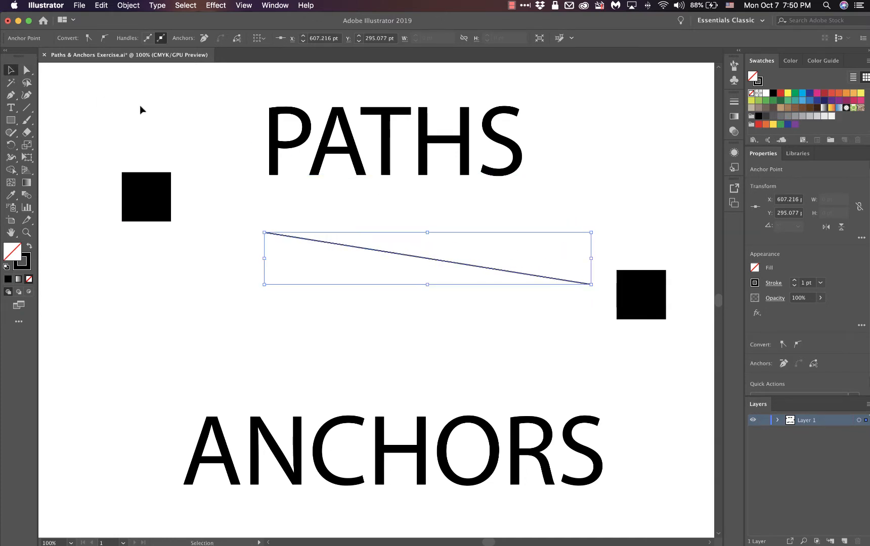
{"action": "left_click", "coordinate": [273, 125]}
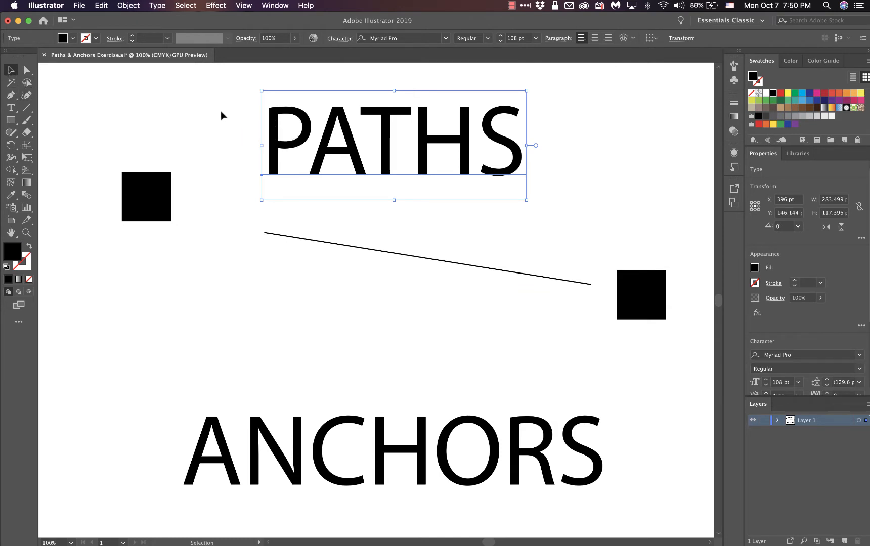
{"action": "left_click_drag", "start_coordinate": [276, 126], "coordinate": [293, 147]}
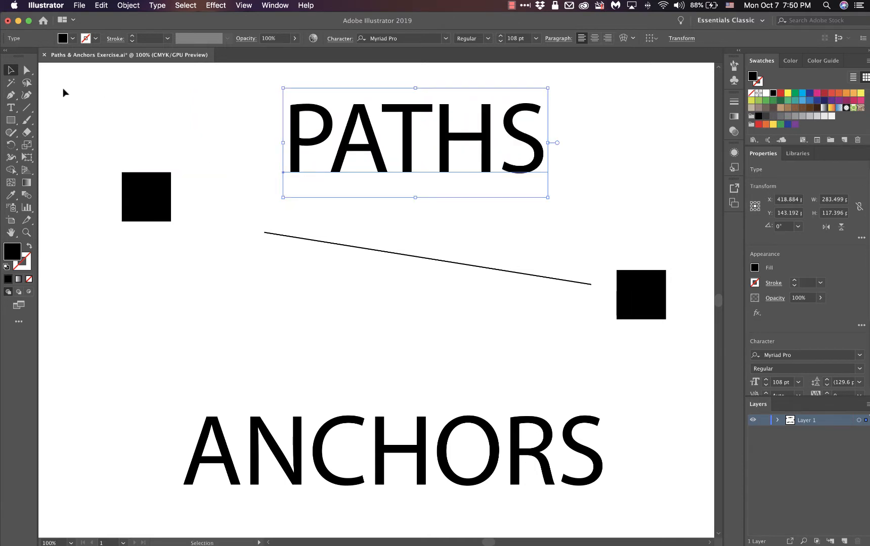
Move the PATHS text with the Direct Selection tool to about X 392 pt, Y 154 pt, and then to about X 418 pt, Y 149 pt
{"action": "left_click", "coordinate": [27, 71]}
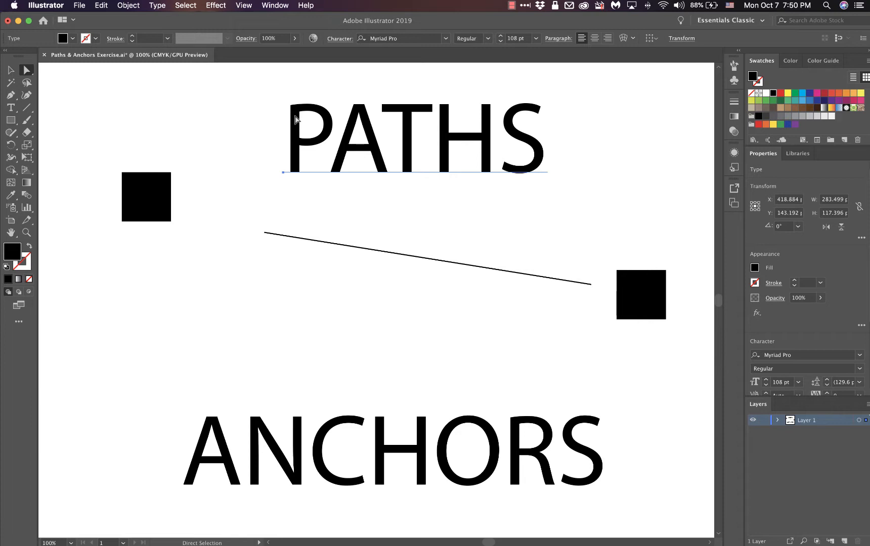
{"action": "left_click_drag", "start_coordinate": [293, 133], "coordinate": [268, 144]}
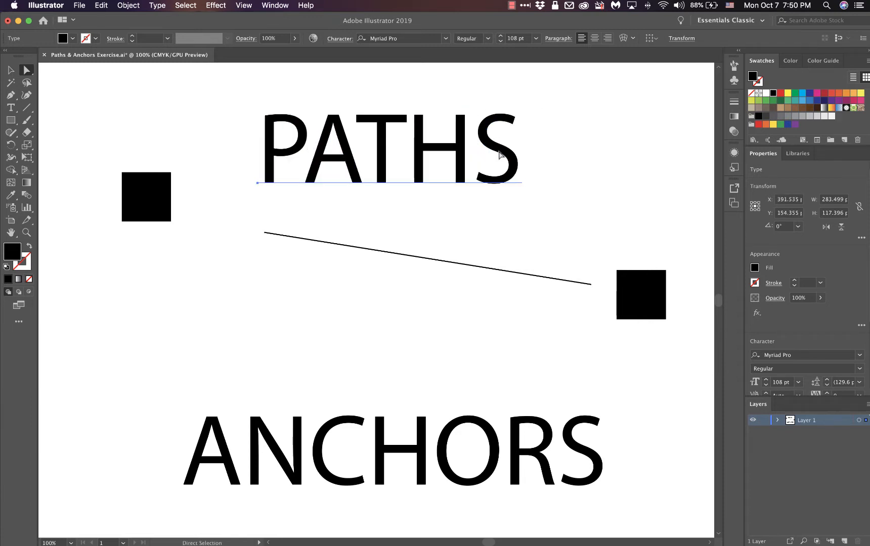
{"action": "left_click_drag", "start_coordinate": [499, 156], "coordinate": [525, 151]}
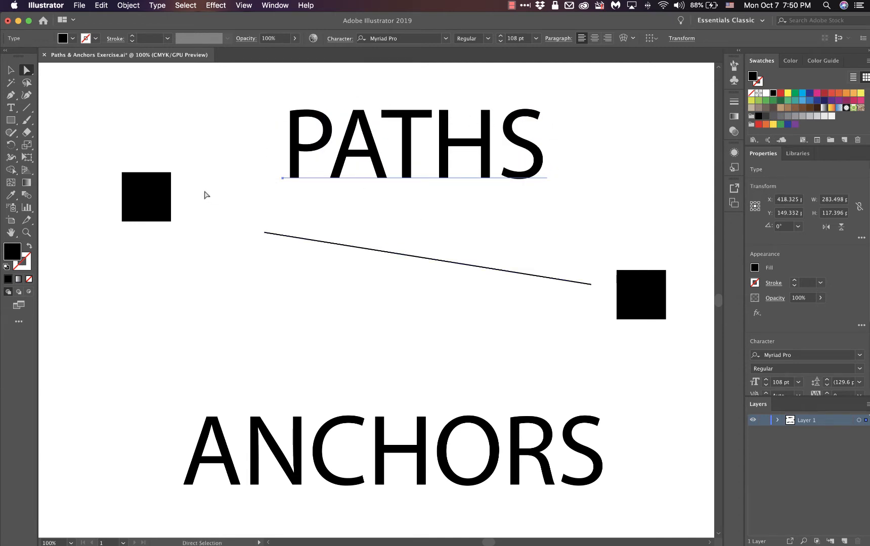
Pull the left square's two right corner anchors outward to form a trapezoid, the lower one to about X 181 pt, Y 264 pt
{"action": "left_click", "coordinate": [171, 173]}
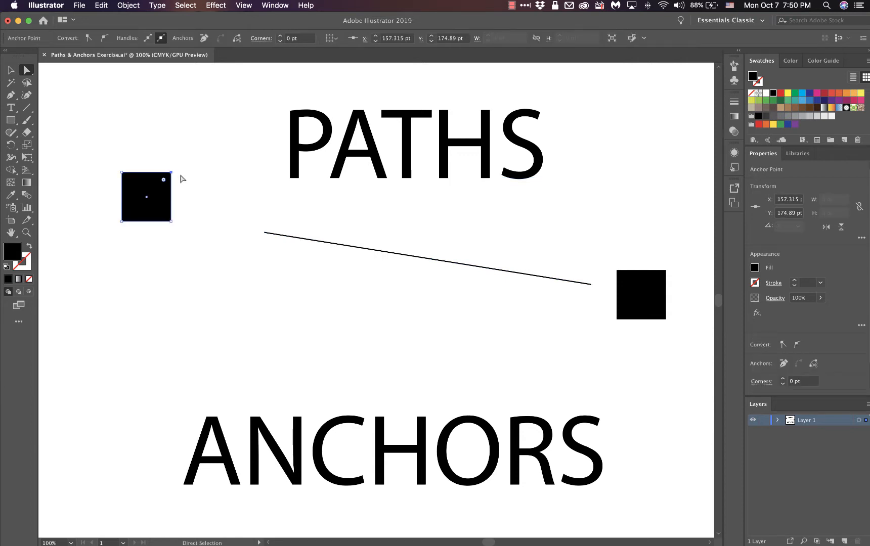
{"action": "left_click_drag", "start_coordinate": [171, 172], "coordinate": [191, 148]}
{"action": "left_click_drag", "start_coordinate": [171, 221], "coordinate": [193, 255]}
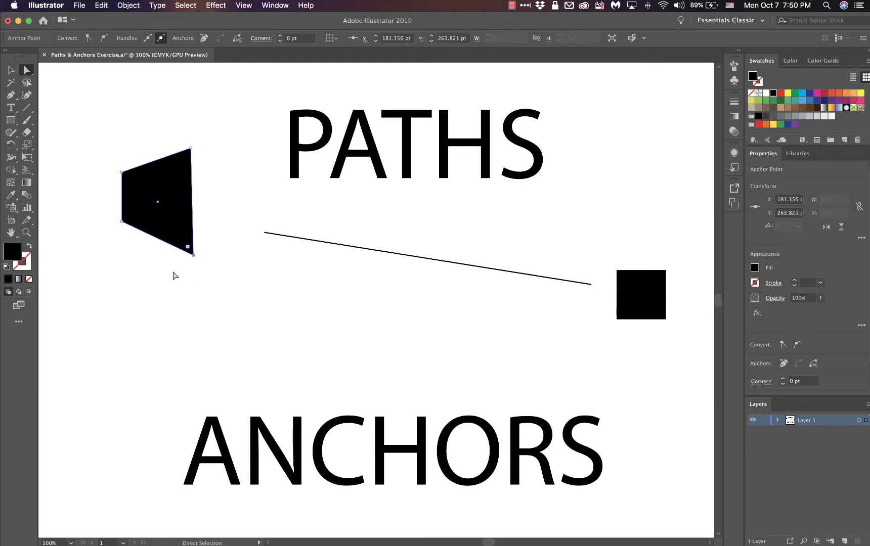
Reposition the line's left end anchor at about X 222 pt, Y 224 pt, and shift the whole line slightly up and right
{"action": "left_click", "coordinate": [267, 234]}
{"action": "left_click_drag", "start_coordinate": [266, 234], "coordinate": [202, 303]}
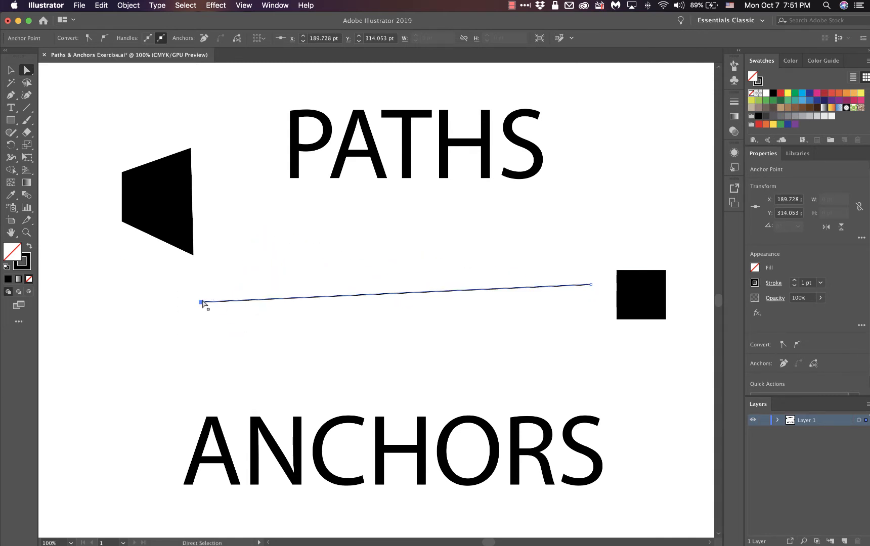
{"action": "left_click_drag", "start_coordinate": [201, 302], "coordinate": [232, 219]}
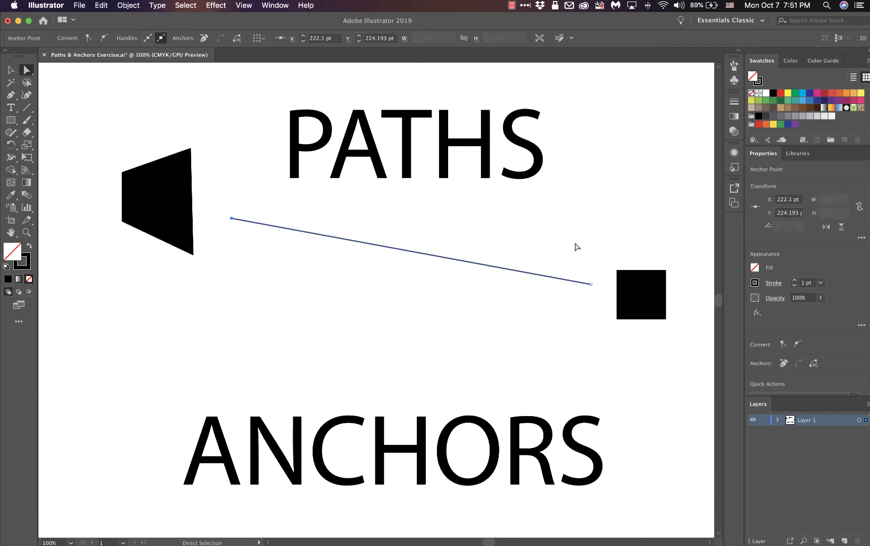
{"action": "left_click_drag", "start_coordinate": [393, 248], "coordinate": [400, 227]}
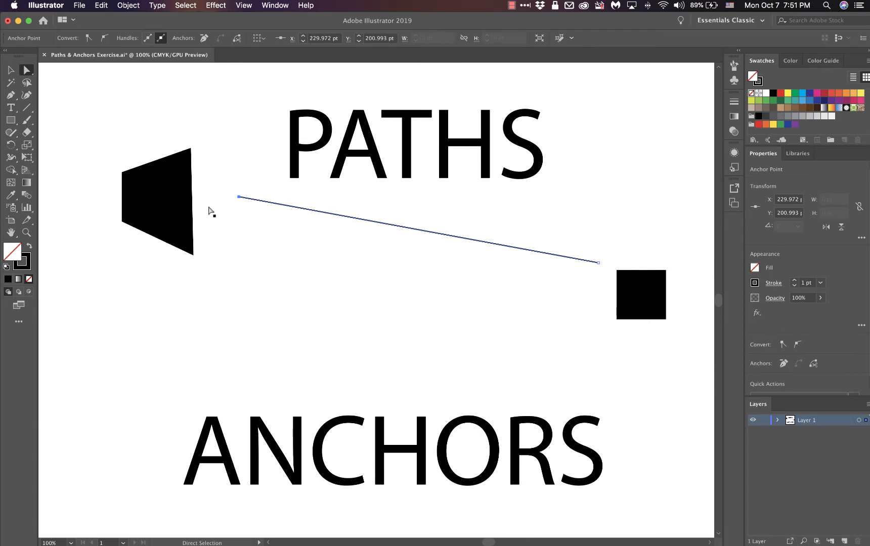
Move the trapezoid to about X 206 pt, Y 329 pt with Direct Selection, then further right with the Selection tool
{"action": "left_click_drag", "start_coordinate": [170, 206], "coordinate": [229, 321]}
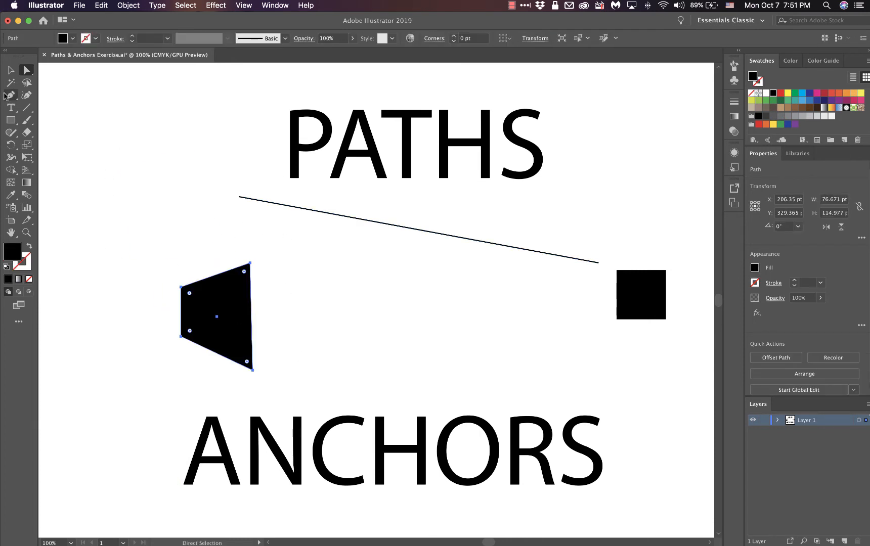
{"action": "left_click", "coordinate": [11, 70]}
{"action": "left_click_drag", "start_coordinate": [234, 304], "coordinate": [292, 288]}
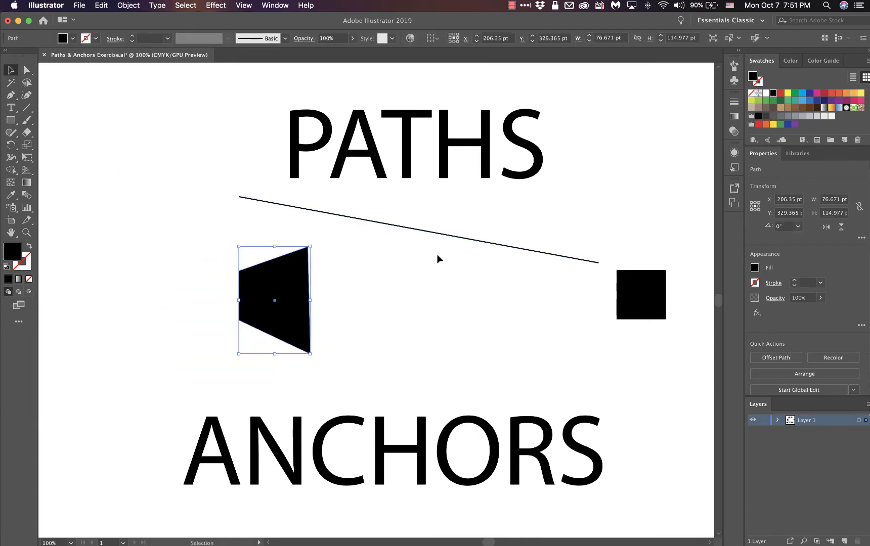
Group the sloping line, the trapezoid and the square, leaving both words out of the group
{"action": "key", "text": "cmd+a"}
{"action": "key", "text": "cmd+g"}
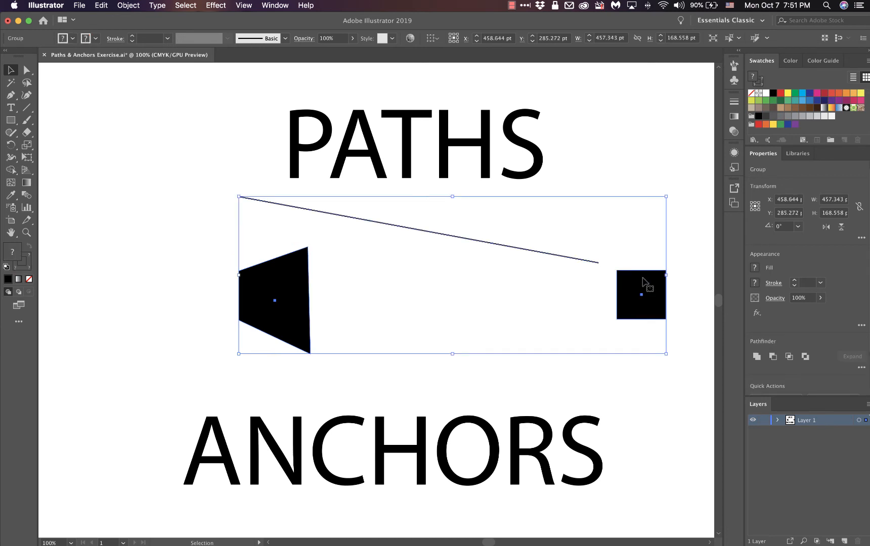
With the Selection tool, move the PATHS text to about X 225 pt, Y 142 pt and the group to about X 368 pt, Y 351 pt
{"action": "left_click", "coordinate": [437, 130]}
{"action": "left_click_drag", "start_coordinate": [438, 129], "coordinate": [253, 121]}
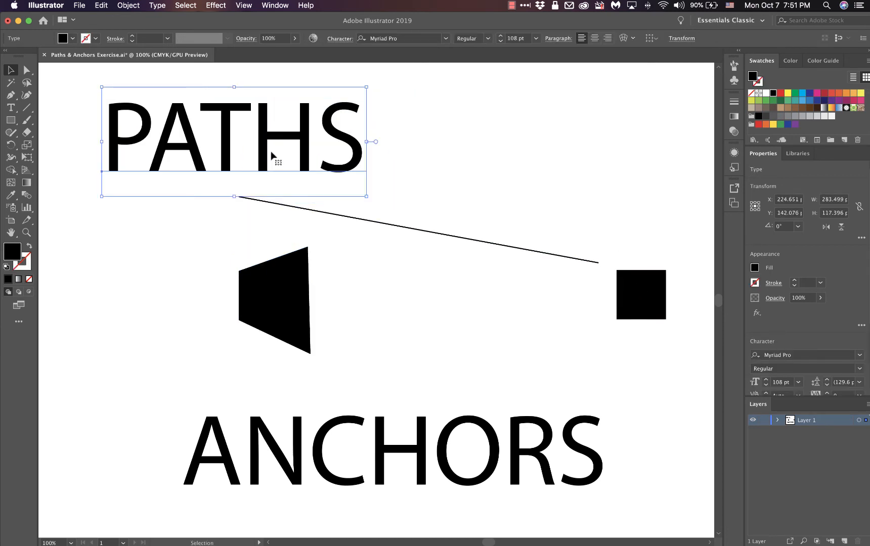
{"action": "left_click_drag", "start_coordinate": [638, 295], "coordinate": [552, 357]}
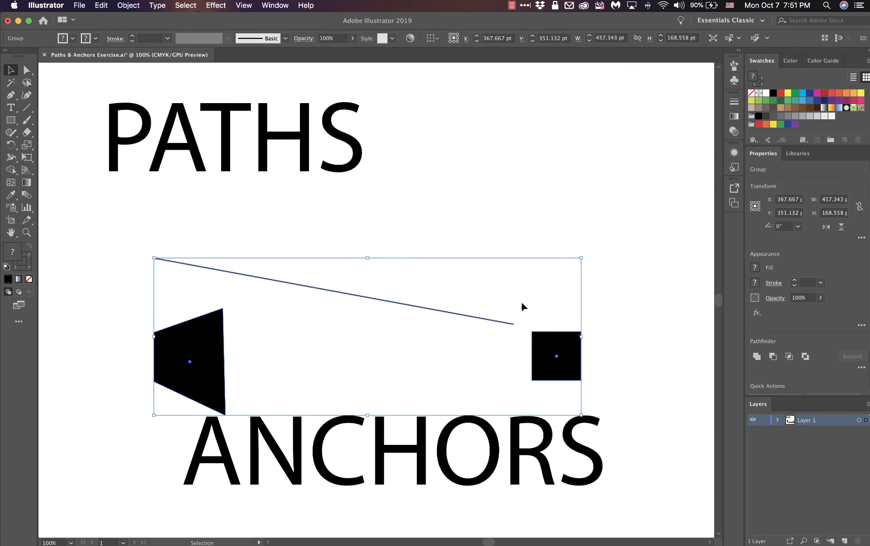
Move the fully selected group with Direct Selection to about X 402 pt, Y 294 pt, then X 333 pt, Y 306 pt, and deselect it
{"action": "left_click", "coordinate": [27, 83]}
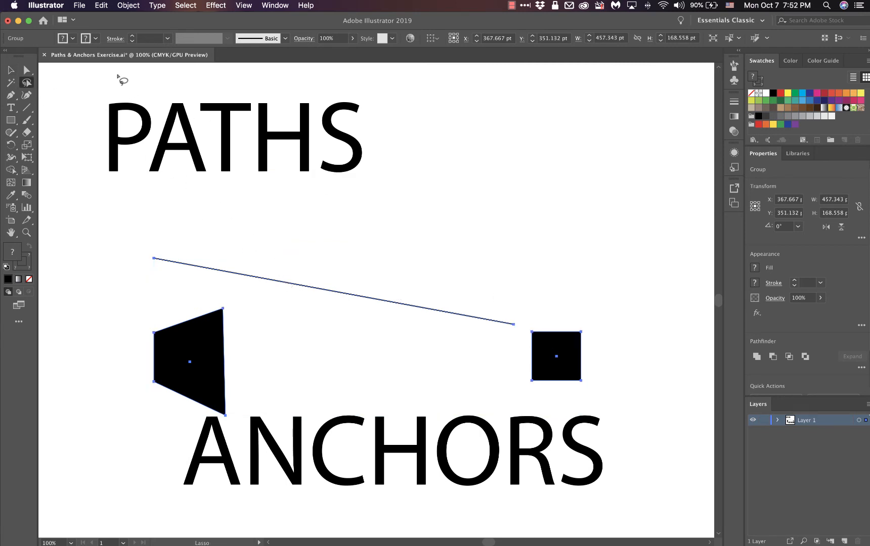
{"action": "left_click", "coordinate": [27, 70]}
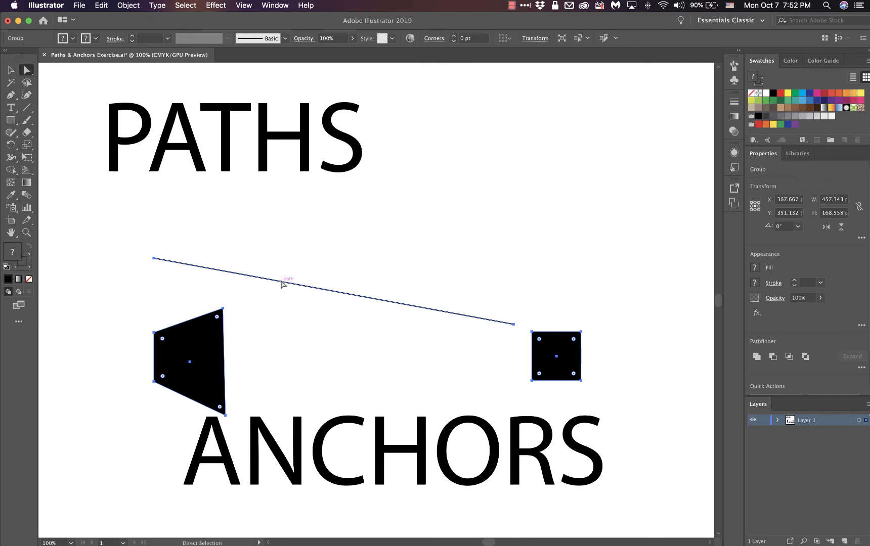
{"action": "left_click_drag", "start_coordinate": [281, 282], "coordinate": [312, 229]}
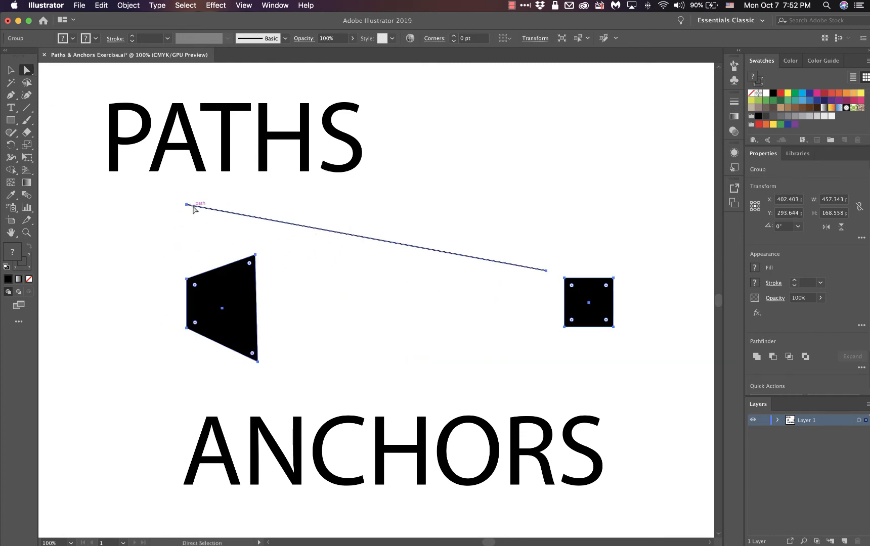
{"action": "left_click_drag", "start_coordinate": [309, 228], "coordinate": [244, 239]}
{"action": "left_click", "coordinate": [322, 236]}
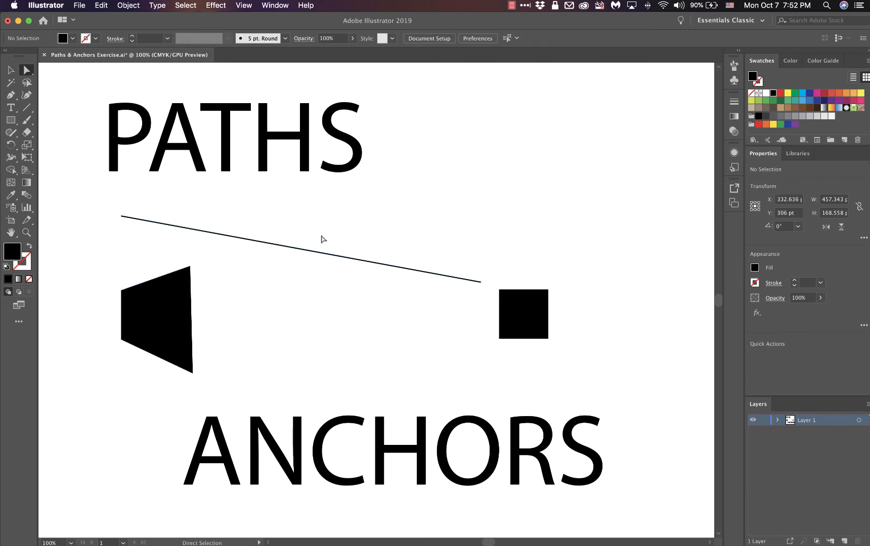
Move the grouped objects individually: line to about X 362 pt, Y 228 pt, trapezoid to X 216 pt, Y 316 pt, square to X 314 pt, Y 338 pt
{"action": "left_click_drag", "start_coordinate": [271, 248], "coordinate": [332, 220]}
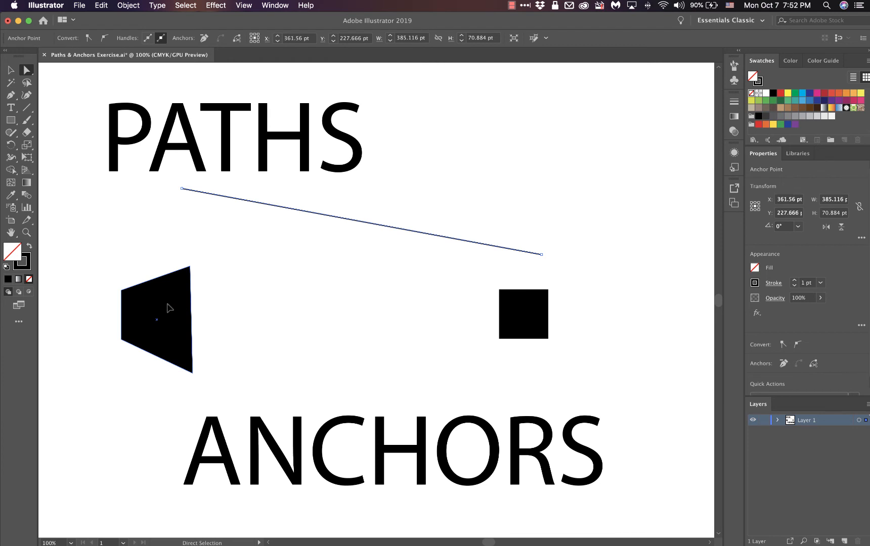
{"action": "left_click_drag", "start_coordinate": [172, 305], "coordinate": [241, 290]}
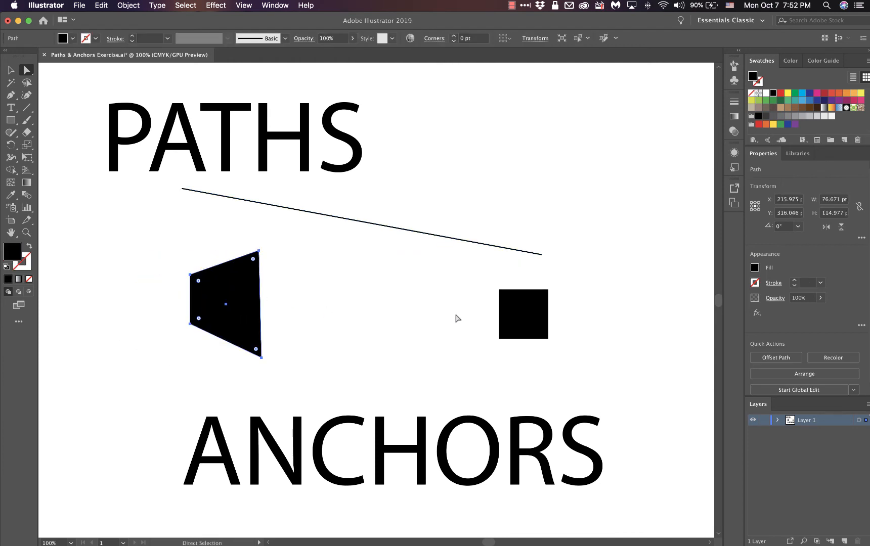
{"action": "left_click_drag", "start_coordinate": [520, 330], "coordinate": [313, 341]}
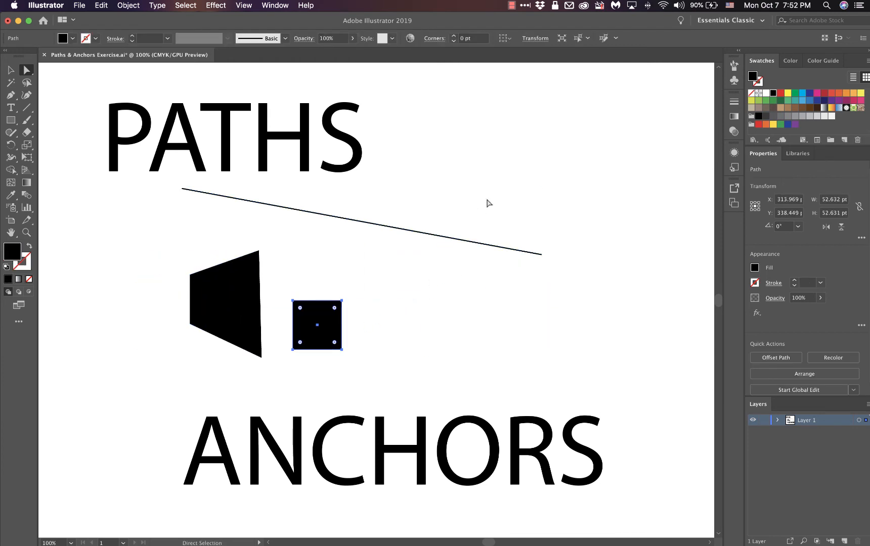
Move the PATHS text down and right, nudge the trapezoid upward, and place the line at about X 370 pt, Y 265 pt
{"action": "left_click_drag", "start_coordinate": [525, 171], "coordinate": [227, 288]}
{"action": "left_click_drag", "start_coordinate": [187, 190], "coordinate": [251, 223]}
{"action": "left_click_drag", "start_coordinate": [446, 237], "coordinate": [464, 284]}
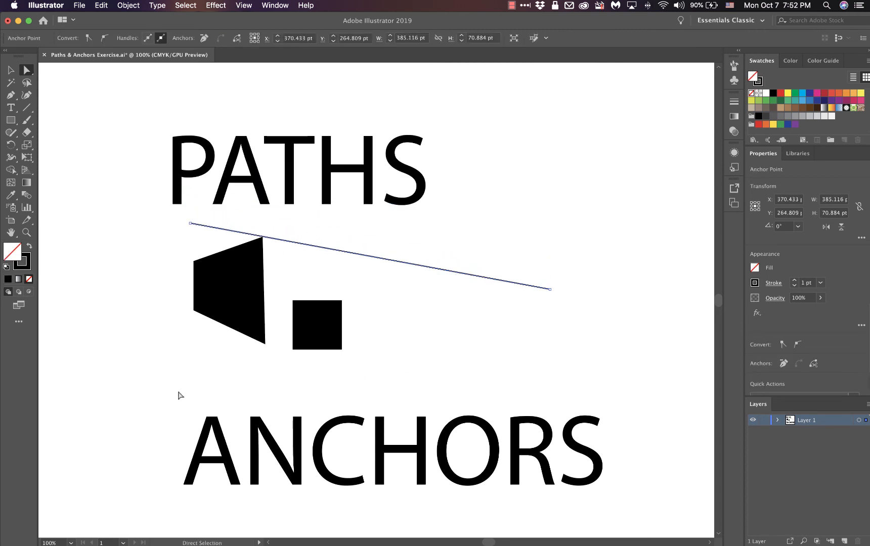
Select the ANCHORS text and move it up and right to about X 421 pt, Y 432 pt with Direct Selection
{"action": "left_click_drag", "start_coordinate": [177, 392], "coordinate": [582, 485]}
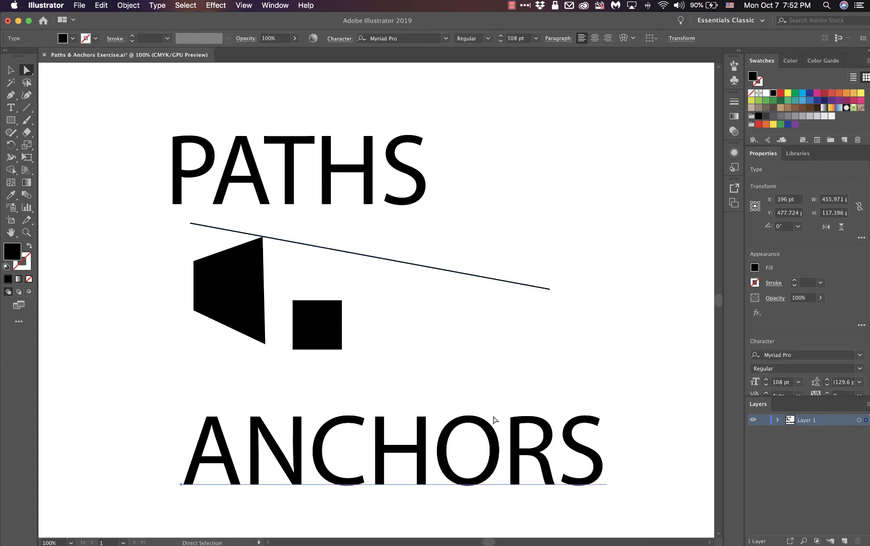
{"action": "left_click_drag", "start_coordinate": [475, 426], "coordinate": [498, 383]}
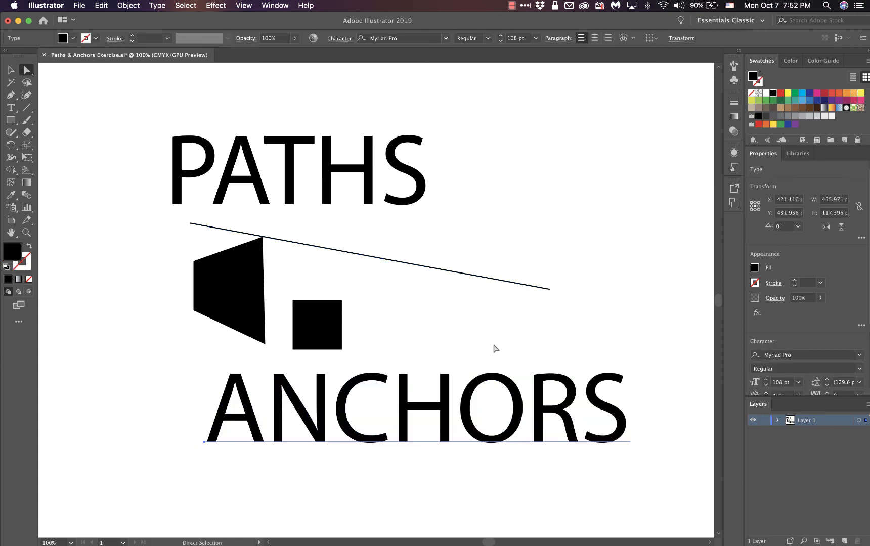